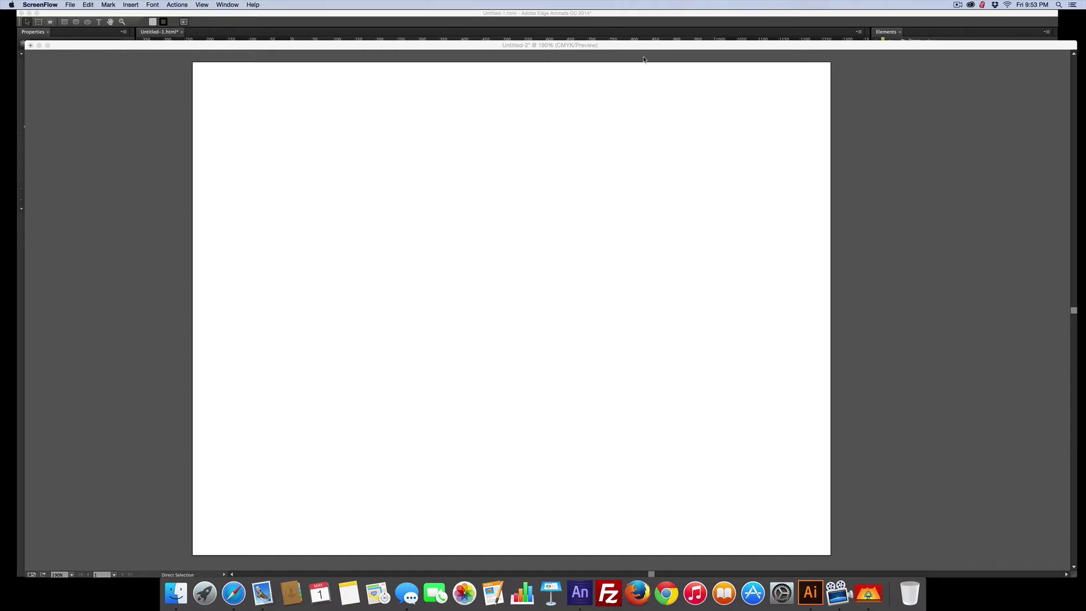
Step: Bring the Illustrator window with the blank Untitled-2 document to the front
{"action": "left_click", "coordinate": [643, 46]}
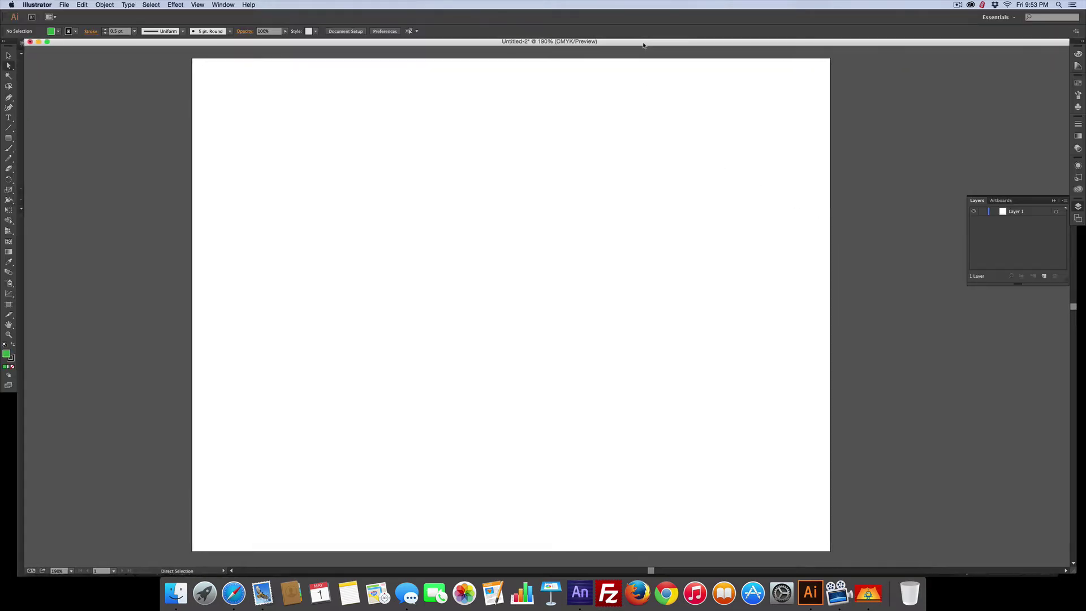
{"action": "left_click_drag", "start_coordinate": [643, 45], "coordinate": [642, 50]}
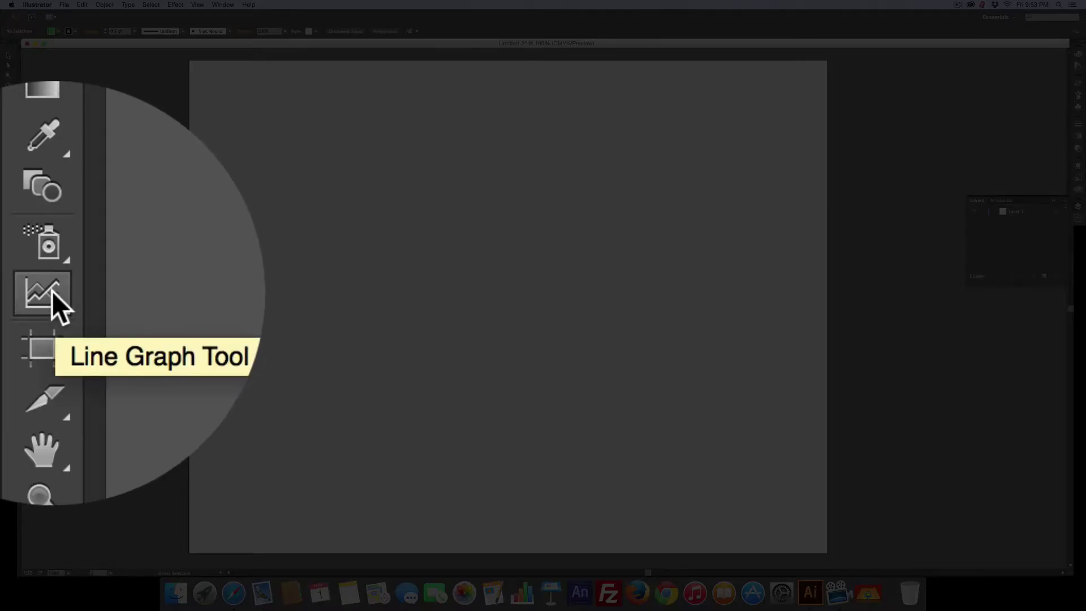
Step: Choose the Line Graph tool and turn off Override Calculated Values for its Value Axis
{"action": "left_click", "coordinate": [10, 293]}
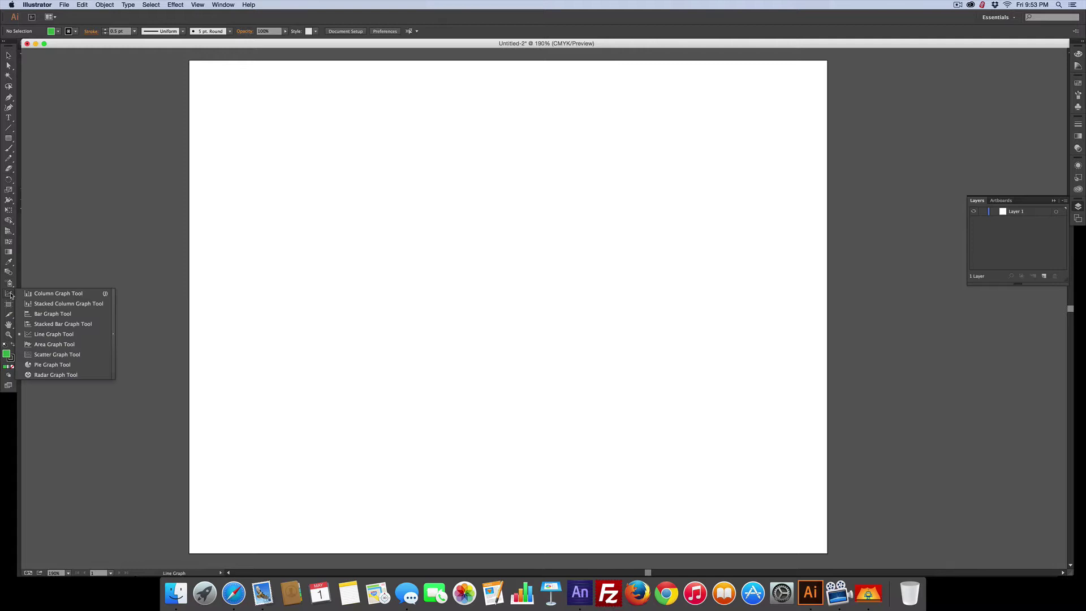
{"action": "left_click", "coordinate": [70, 335]}
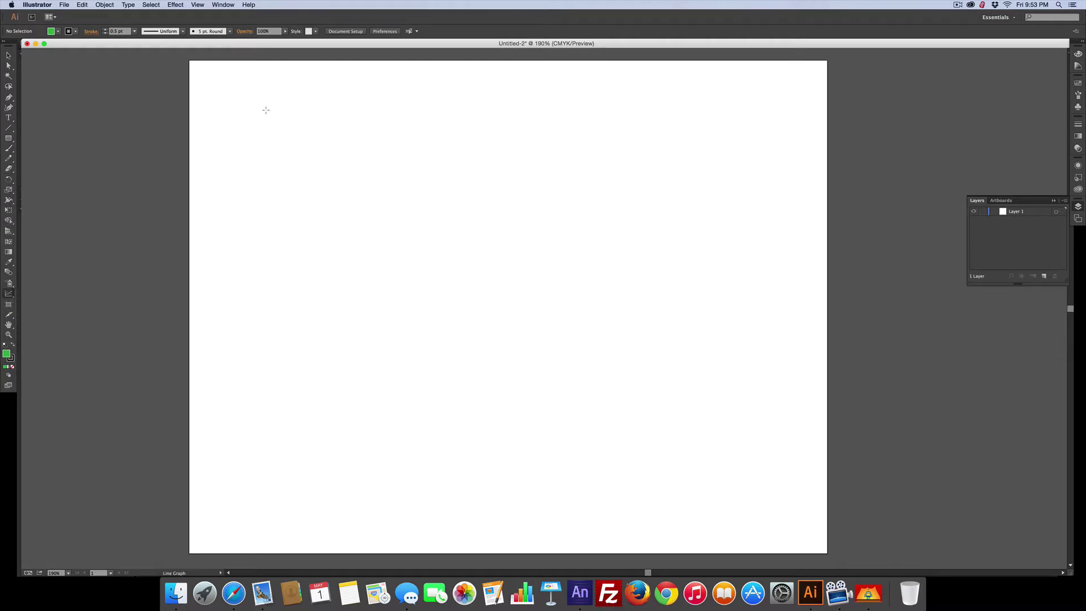
{"action": "double_click", "coordinate": [8, 294]}
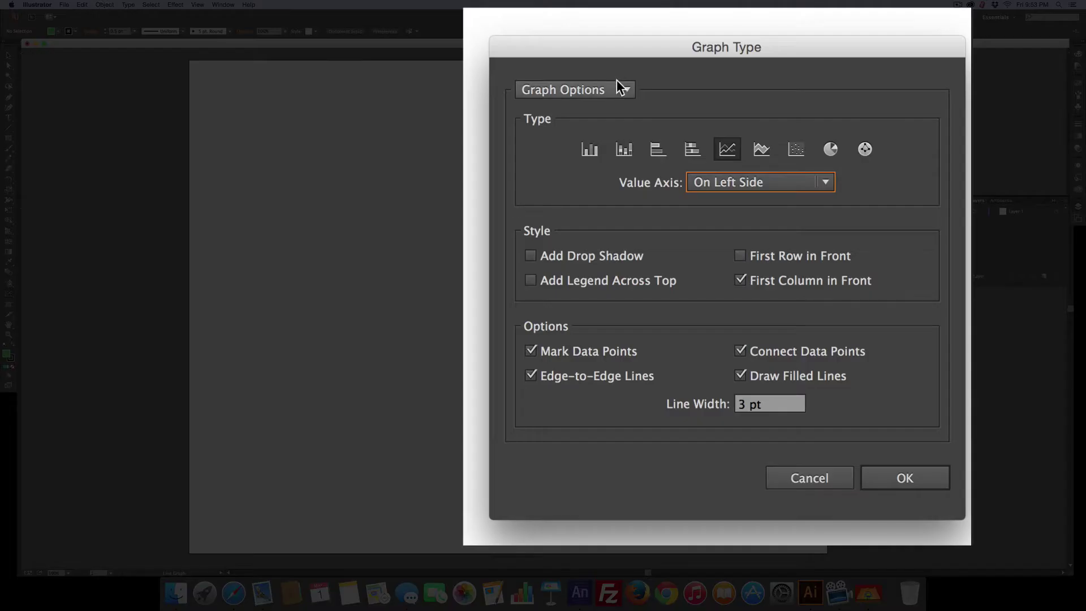
{"action": "left_click", "coordinate": [677, 195]}
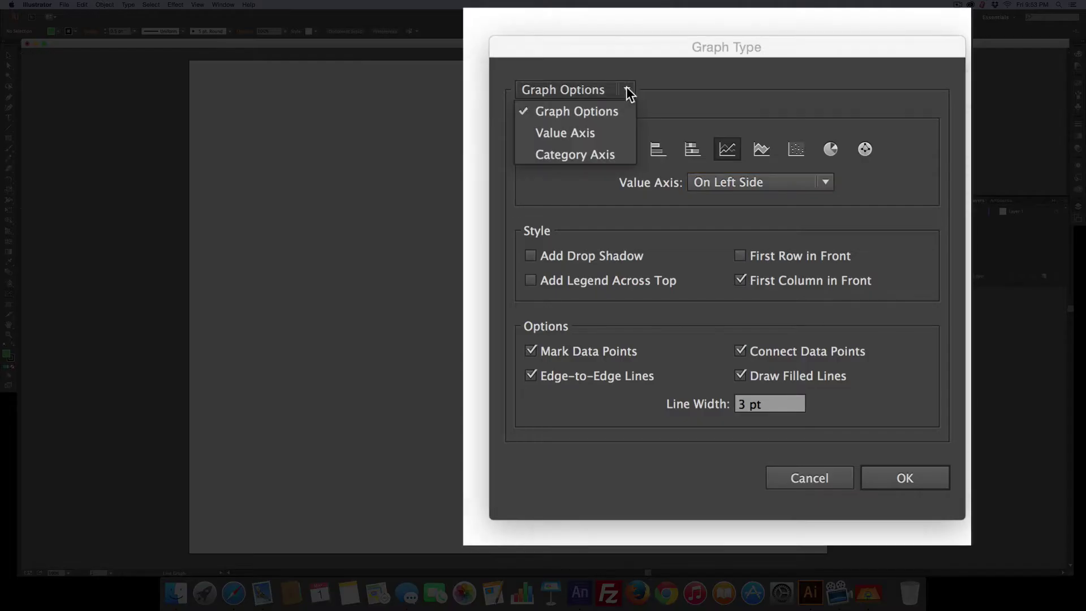
{"action": "left_click", "coordinate": [646, 213]}
{"action": "left_click", "coordinate": [530, 144]}
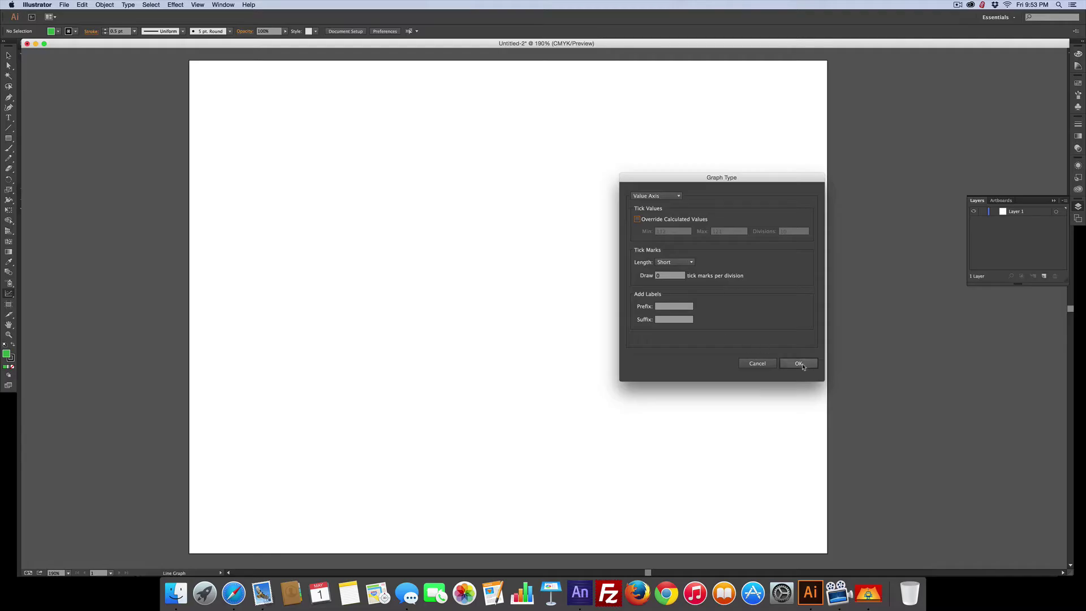
{"action": "left_click", "coordinate": [798, 363]}
Step: Drag out a line graph and enter Year with 2010, 2011 and 2012 in the first column
{"action": "left_click_drag", "start_coordinate": [234, 89], "coordinate": [529, 321]}
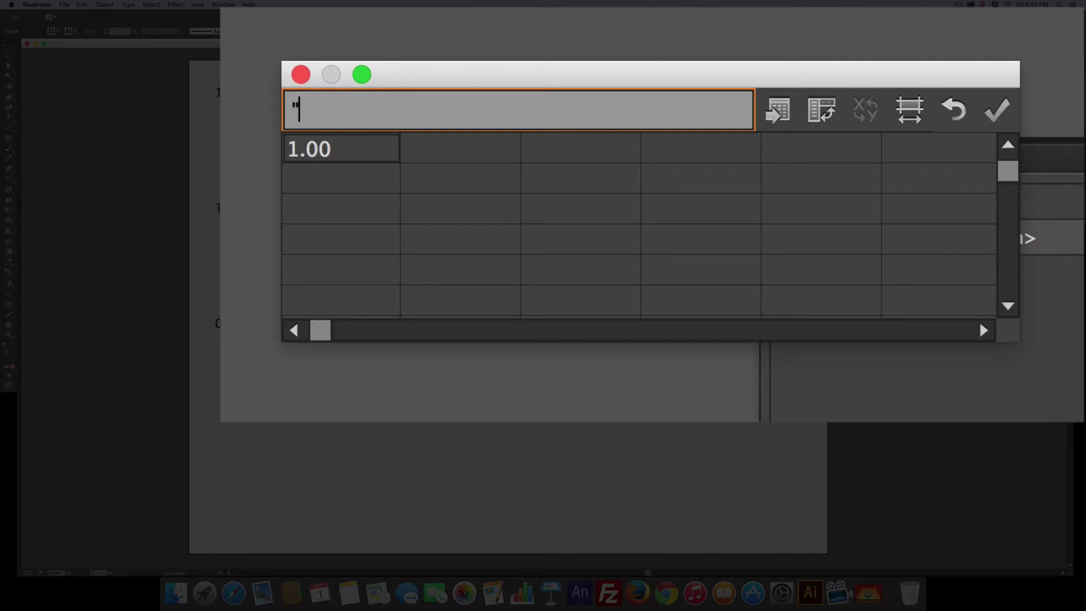
{"action": "type", "text": "\"Year"}
{"action": "key", "text": "Return"}
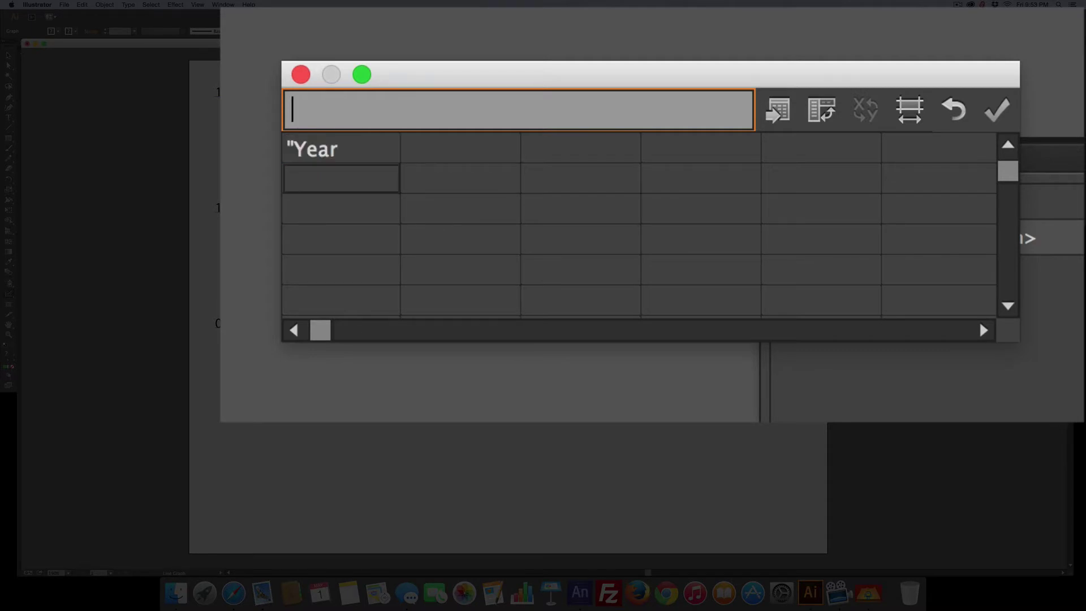
{"action": "type", "text": "\"2010"}
{"action": "key", "text": "Return"}
{"action": "type", "text": "\""}
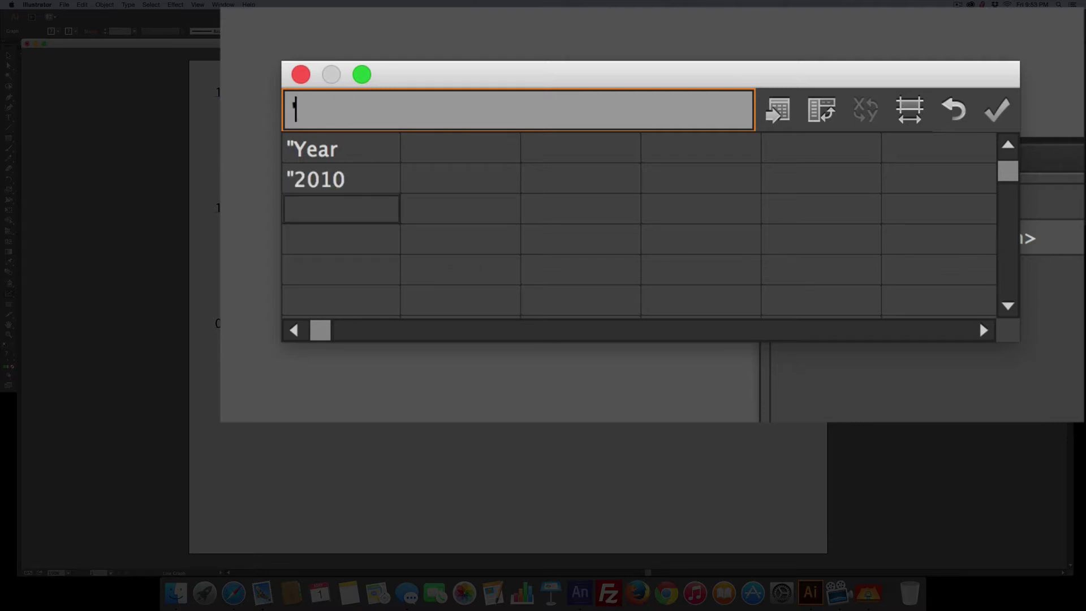
{"action": "type", "text": "2011"}
{"action": "key", "text": "Return"}
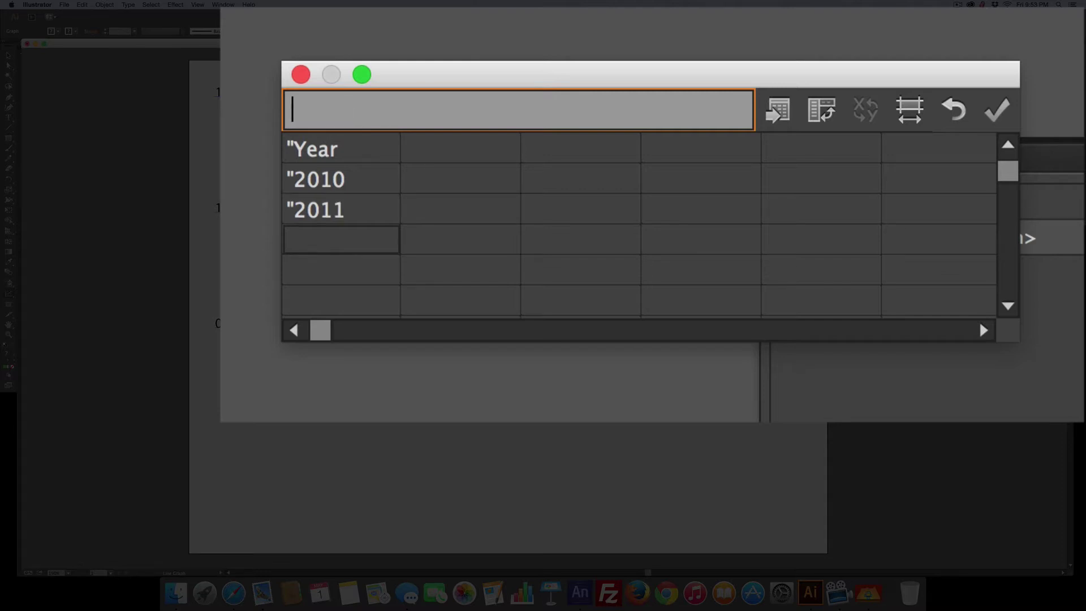
{"action": "type", "text": "\"2012"}
{"action": "key", "text": "Return"}
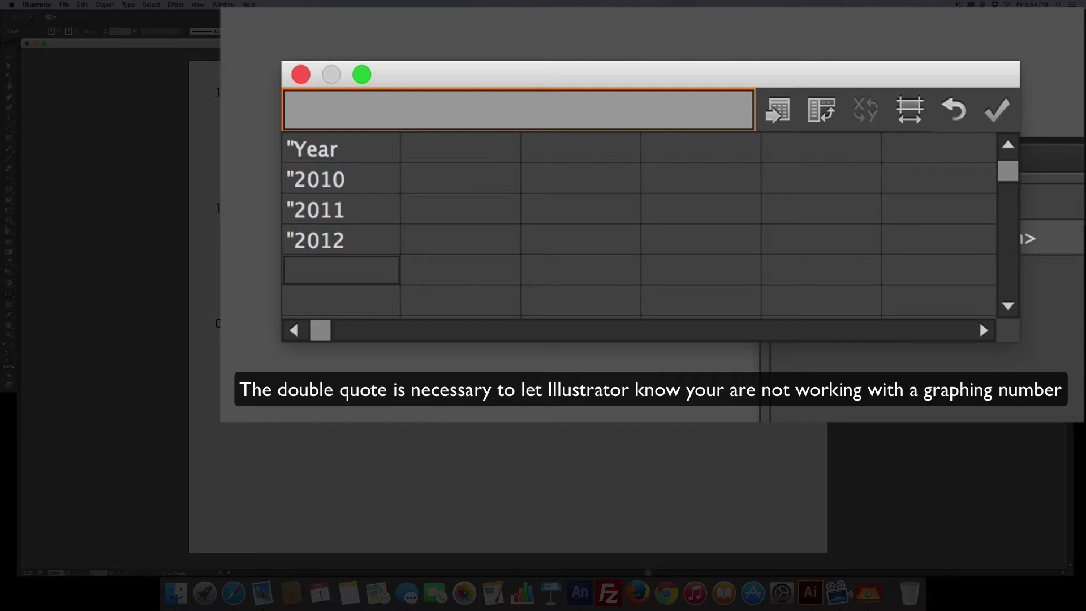
Step: Add a Time column with values 120.06, 118.00 and 114.86
{"action": "left_click", "coordinate": [457, 152]}
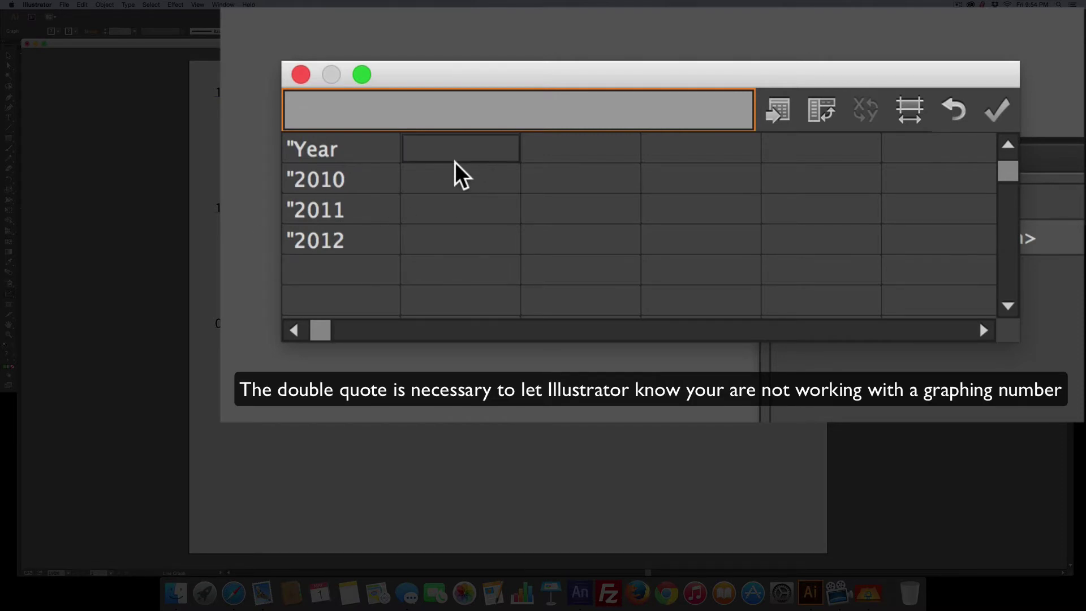
{"action": "type", "text": "\"Time"}
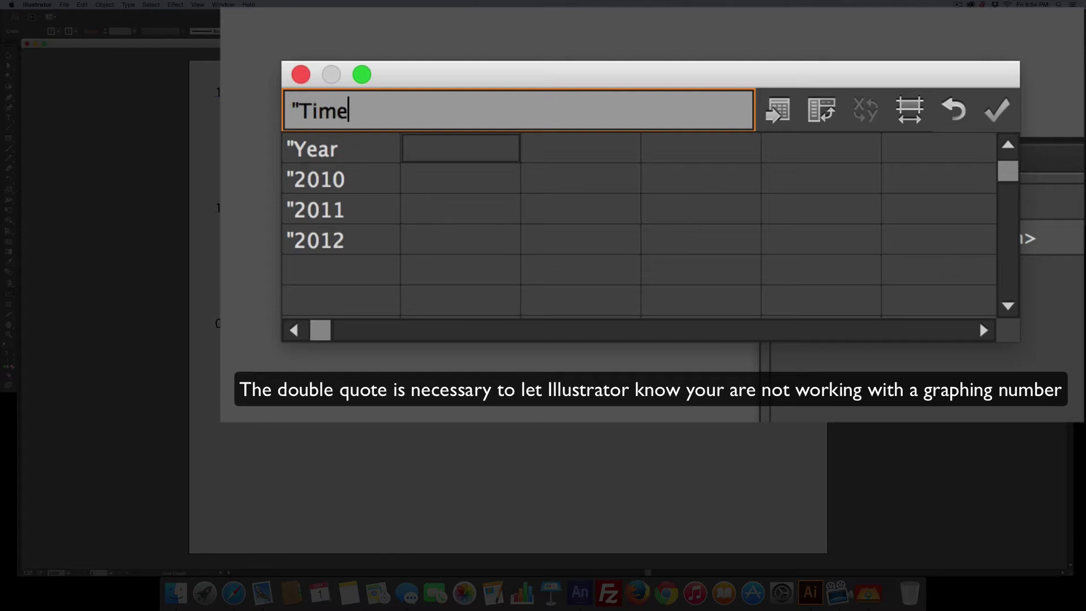
{"action": "key", "text": "Tab"}
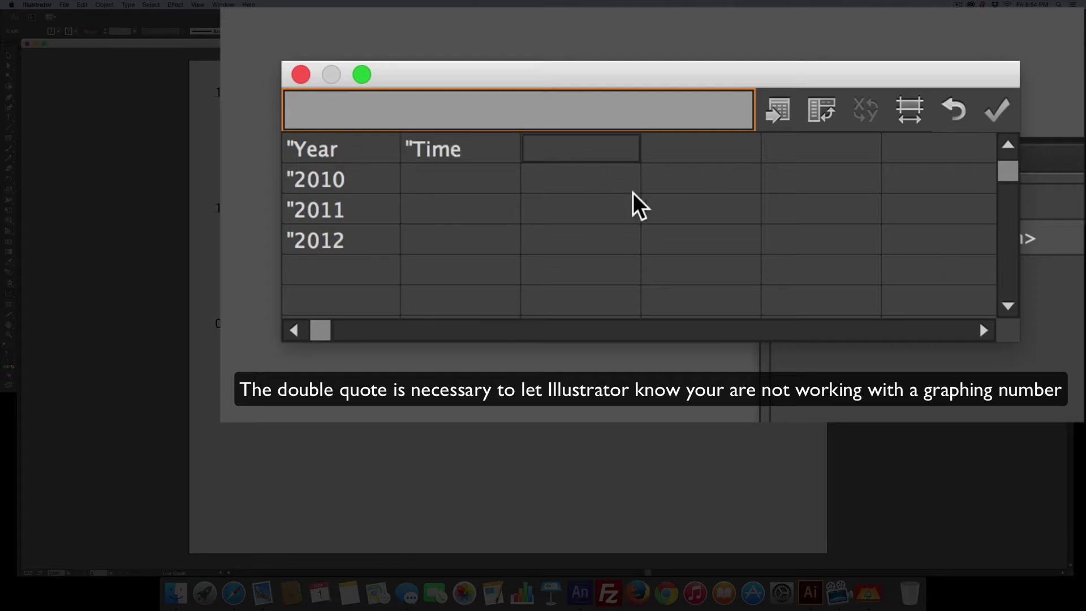
{"action": "left_click", "coordinate": [438, 182]}
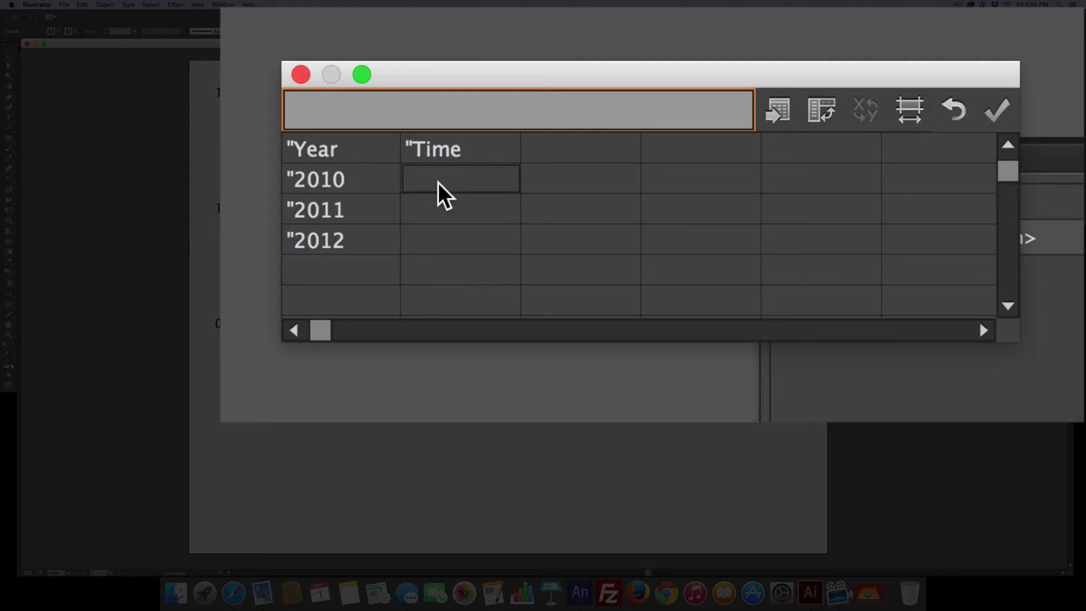
{"action": "type", "text": "120"}
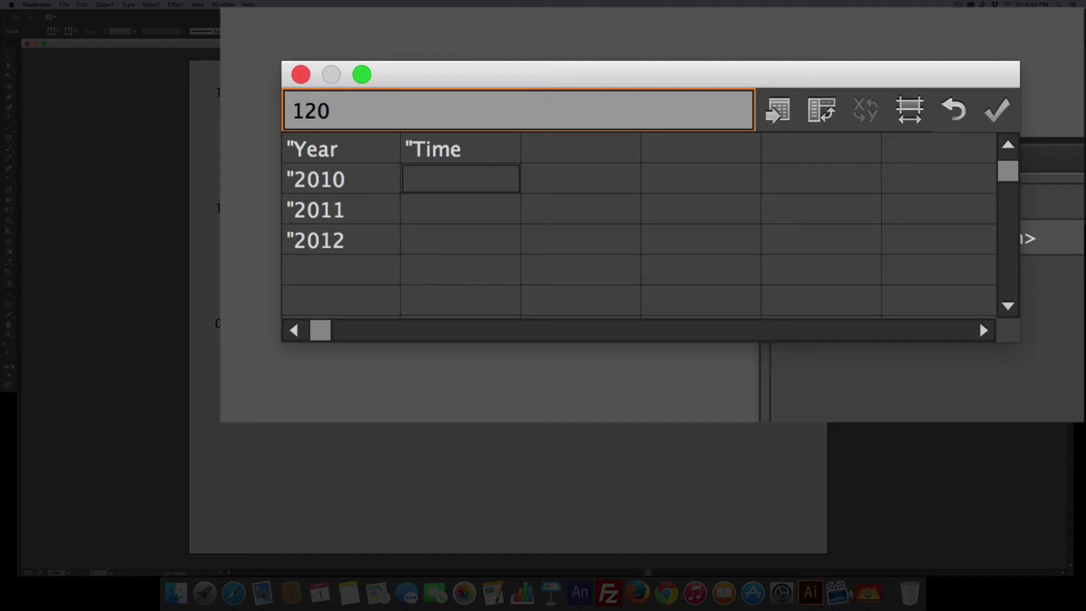
{"action": "type", "text": ".06"}
{"action": "key", "text": "Return"}
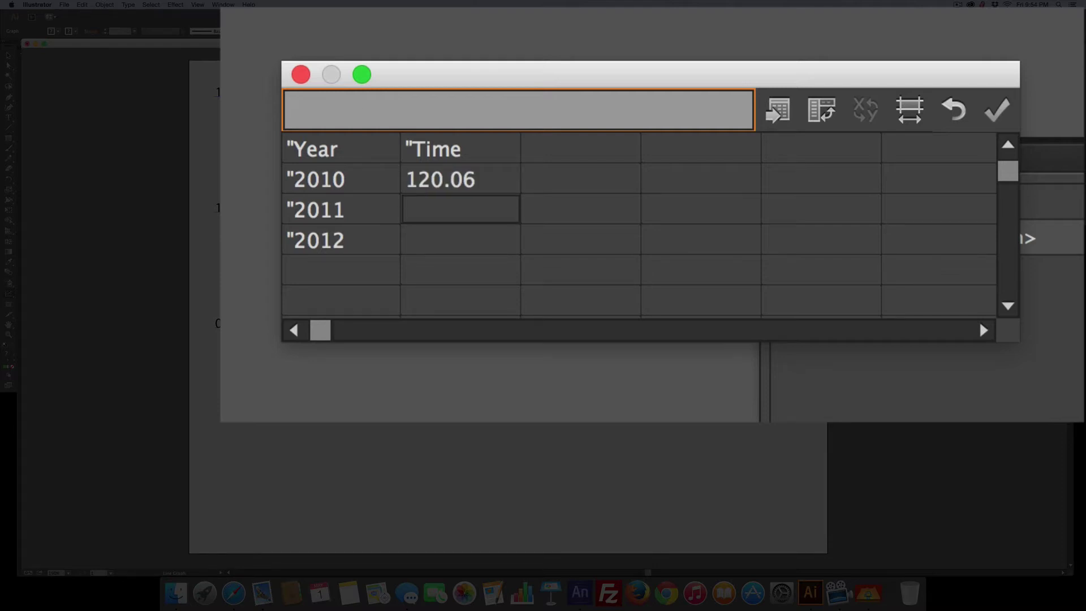
{"action": "type", "text": "118.0"}
{"action": "key", "text": "Return"}
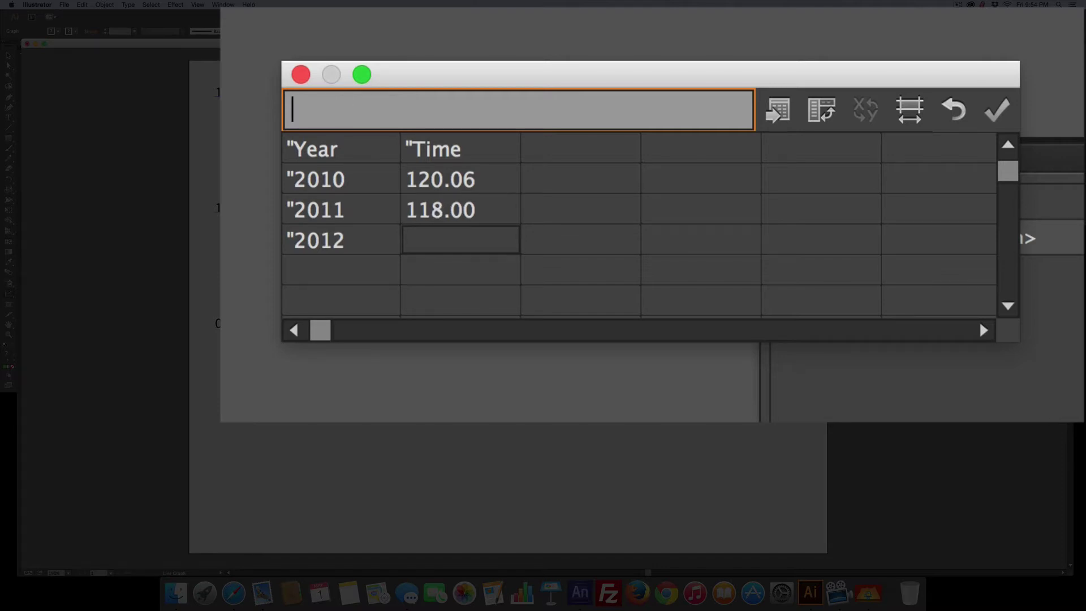
{"action": "type", "text": "114.86"}
{"action": "key", "text": "Return"}
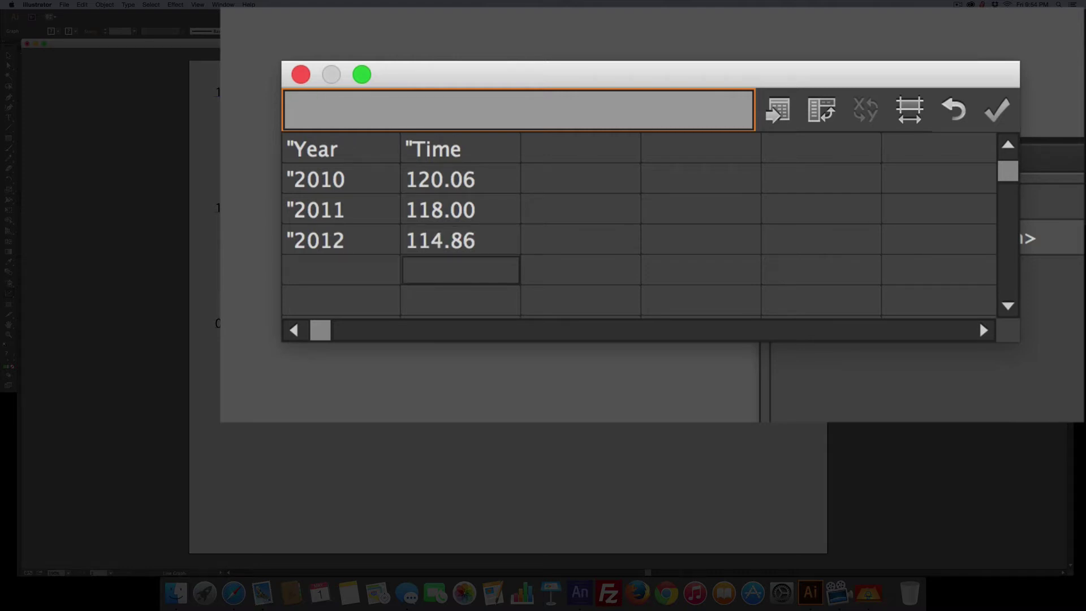
Step: Apply the data, then override the value axis to min 112, max 121, 10 divisions
{"action": "left_click", "coordinate": [994, 116]}
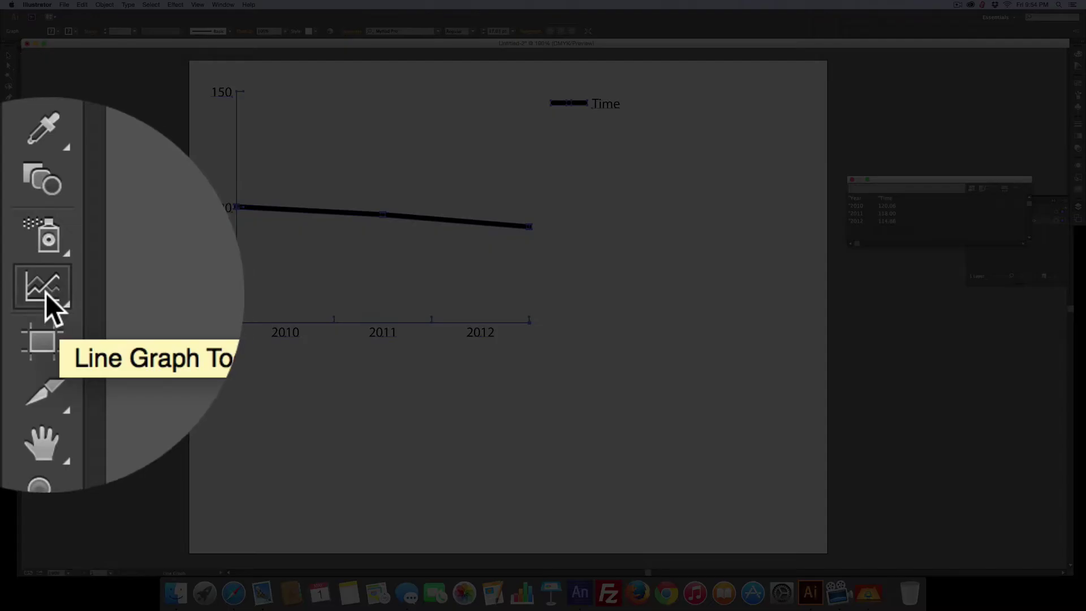
{"action": "double_click", "coordinate": [8, 293]}
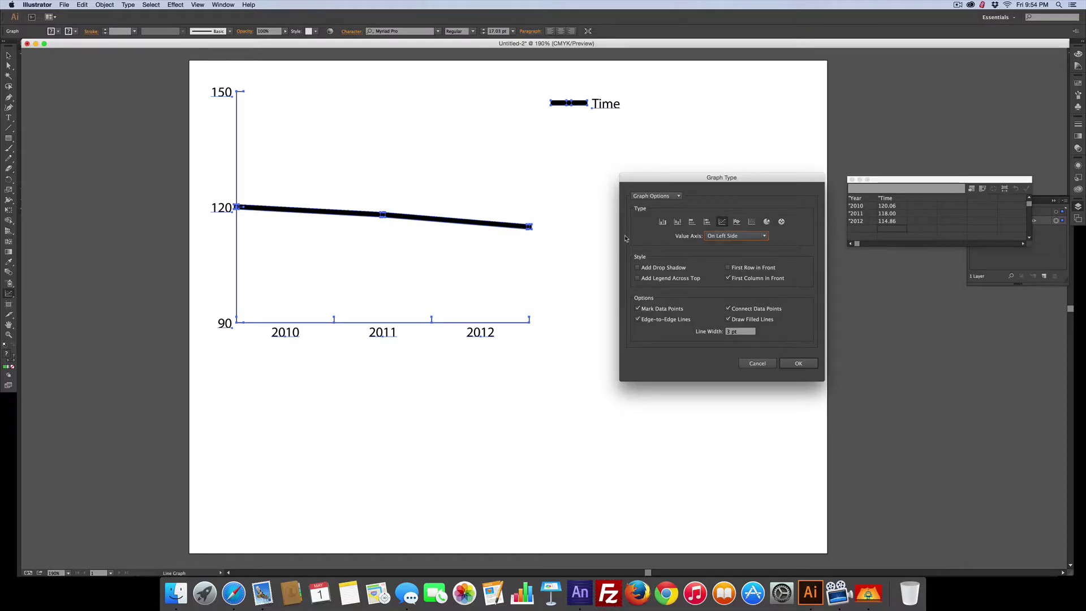
{"action": "left_click", "coordinate": [646, 196]}
{"action": "left_click", "coordinate": [645, 218]}
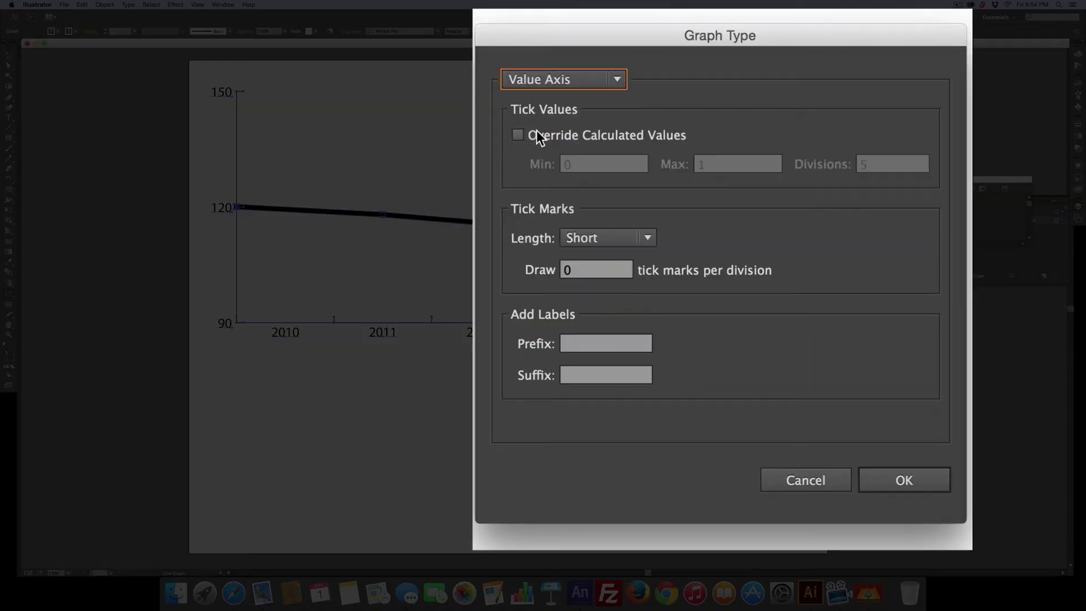
{"action": "left_click", "coordinate": [517, 134]}
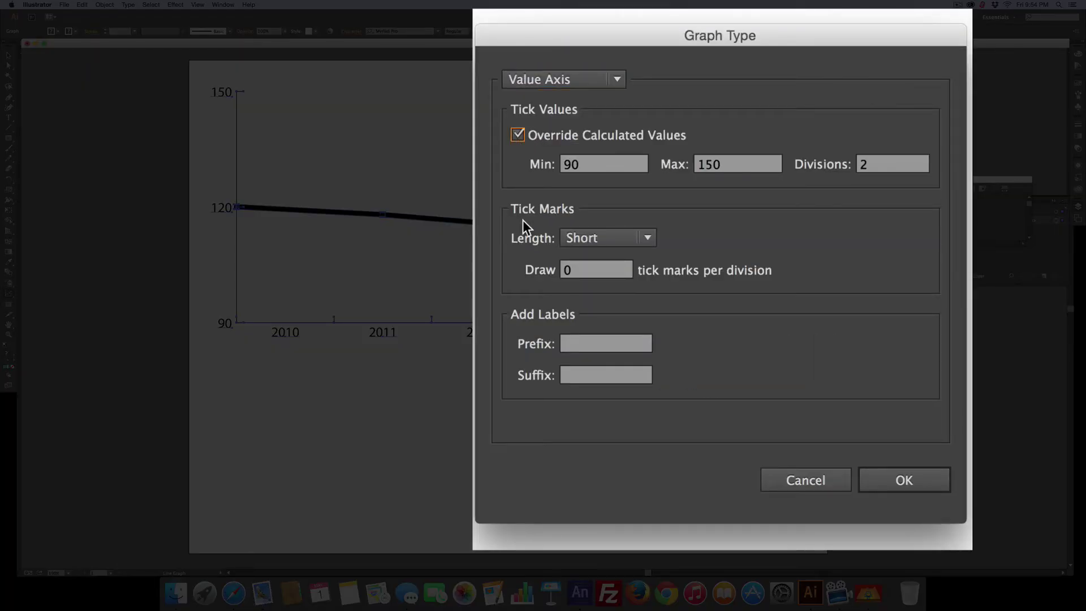
{"action": "double_click", "coordinate": [592, 165]}
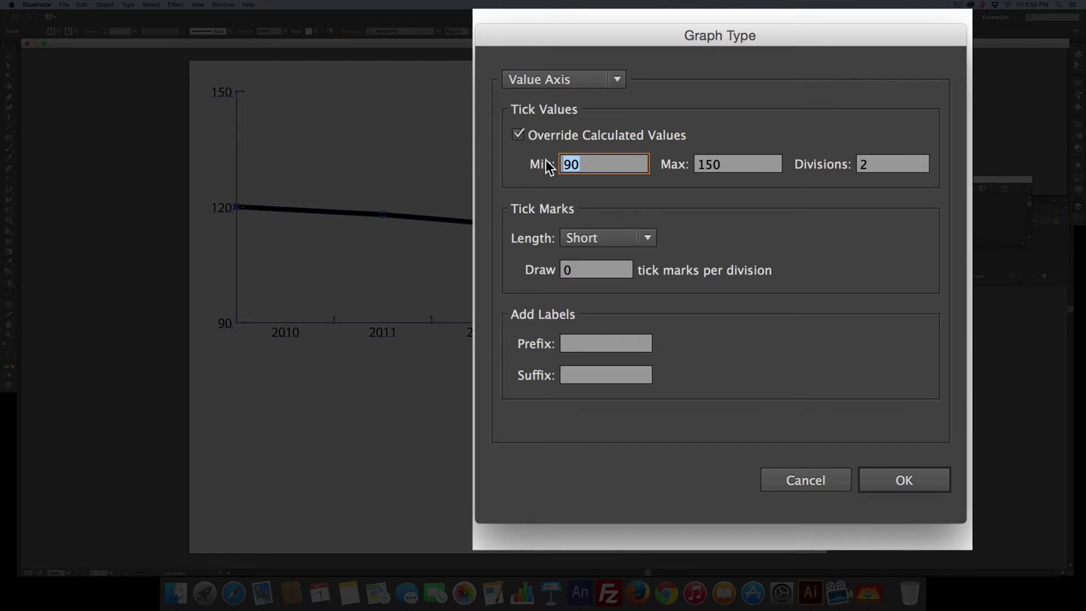
{"action": "type", "text": "112"}
{"action": "left_click", "coordinate": [732, 170]}
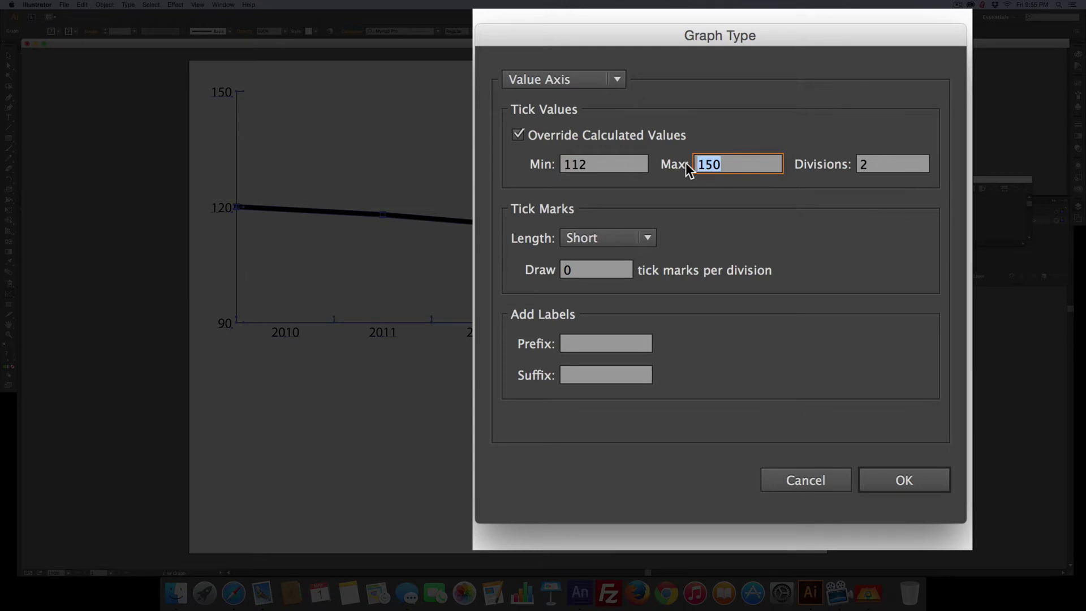
{"action": "type", "text": "121"}
{"action": "left_click", "coordinate": [875, 169]}
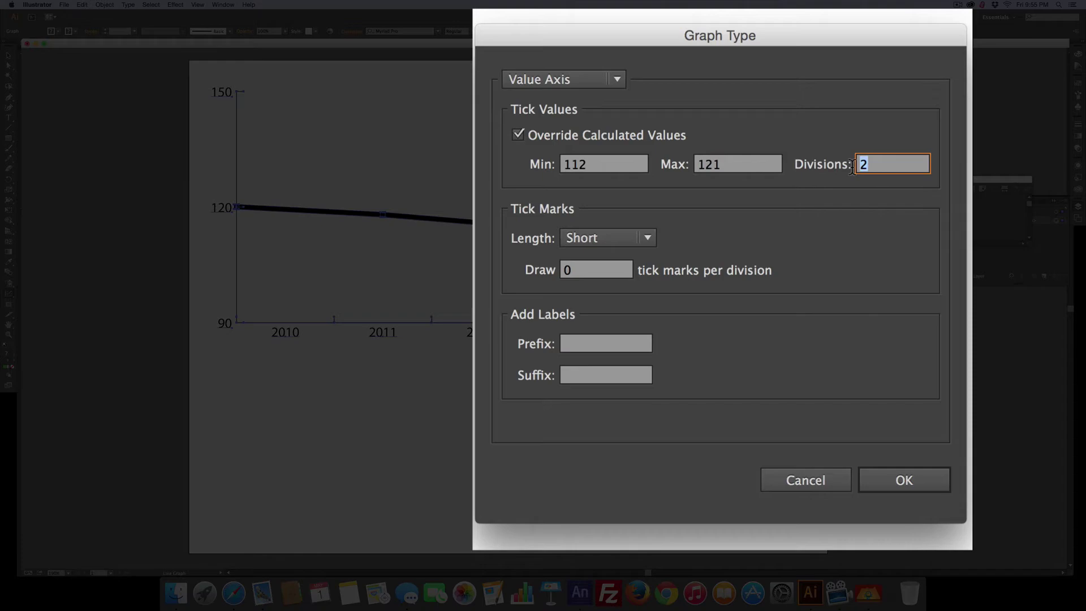
{"action": "type", "text": "10"}
{"action": "key", "text": "Return"}
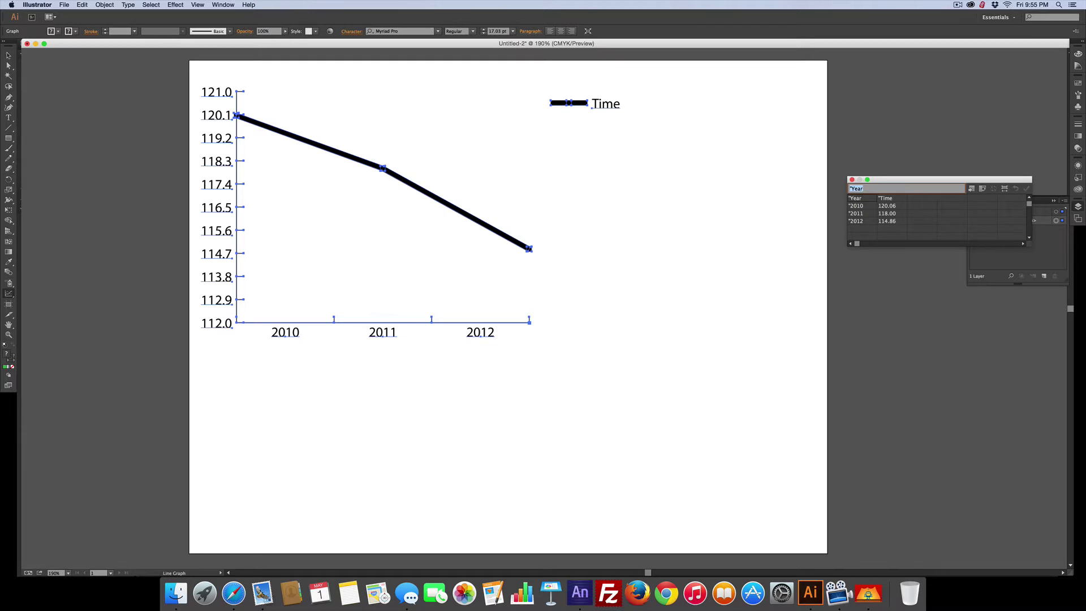
Step: Close the graph data window, cancel the Graph size prompt, and check the line with Direct Selection
{"action": "scroll", "coordinate": [766, 234], "scroll_direction": "right", "scroll_amount": 2}
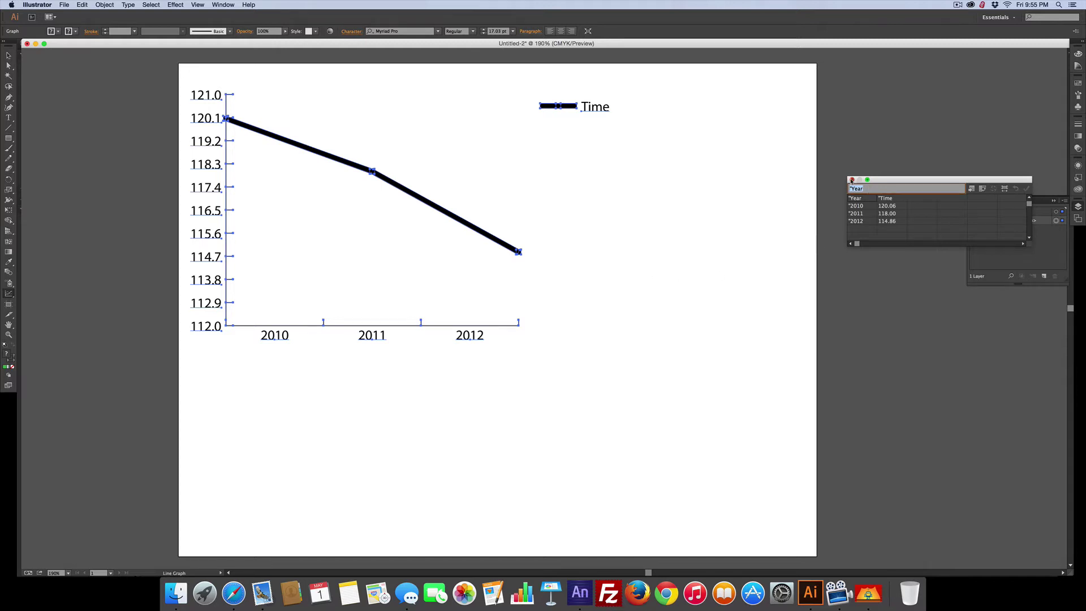
{"action": "left_click", "coordinate": [852, 179]}
{"action": "left_click", "coordinate": [758, 251]}
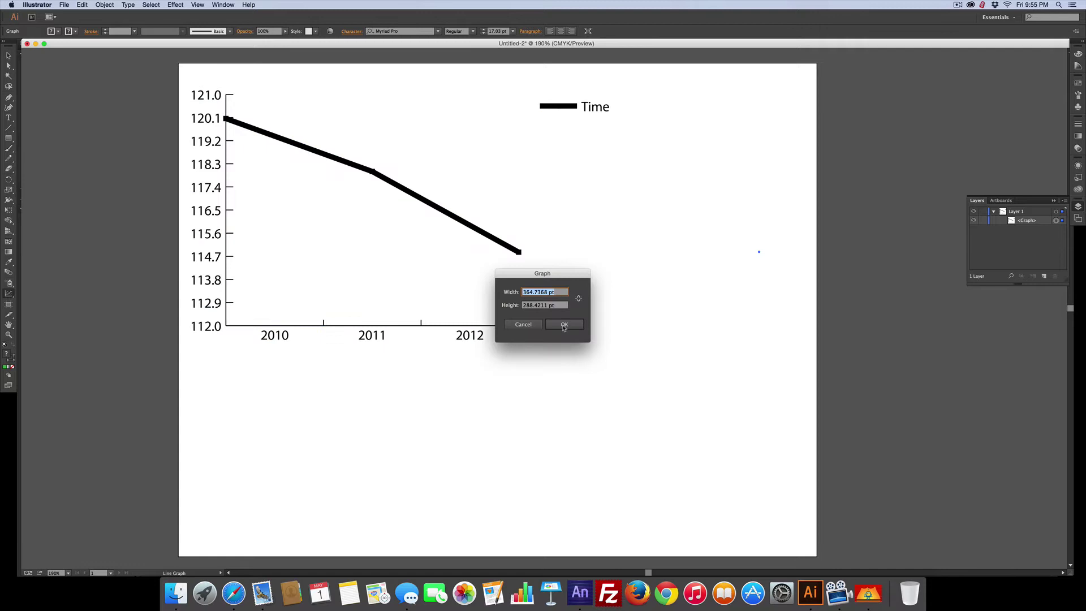
{"action": "left_click", "coordinate": [518, 325]}
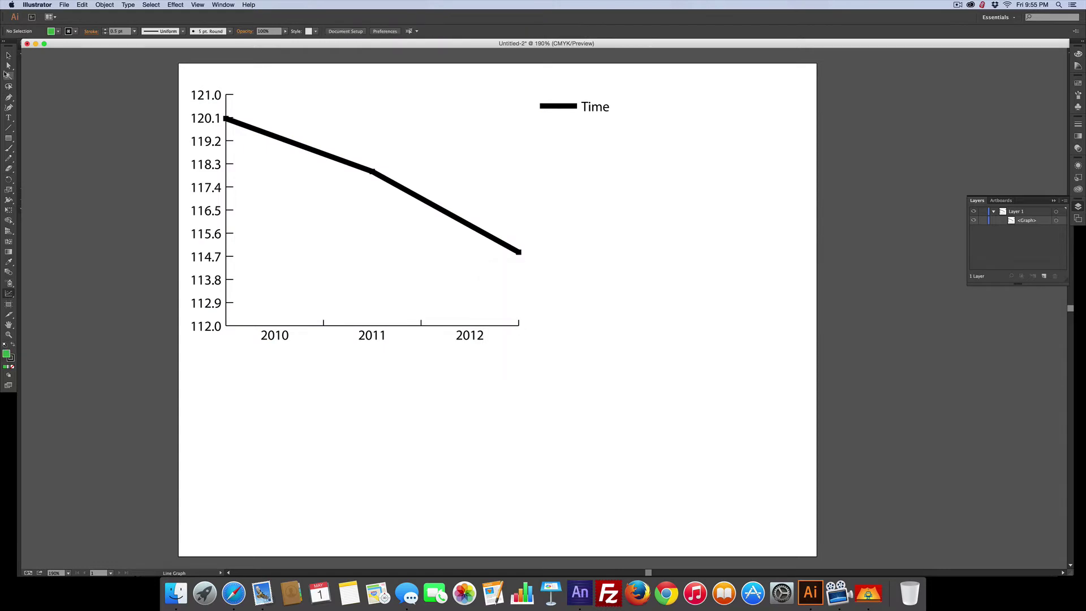
{"action": "left_click", "coordinate": [8, 66]}
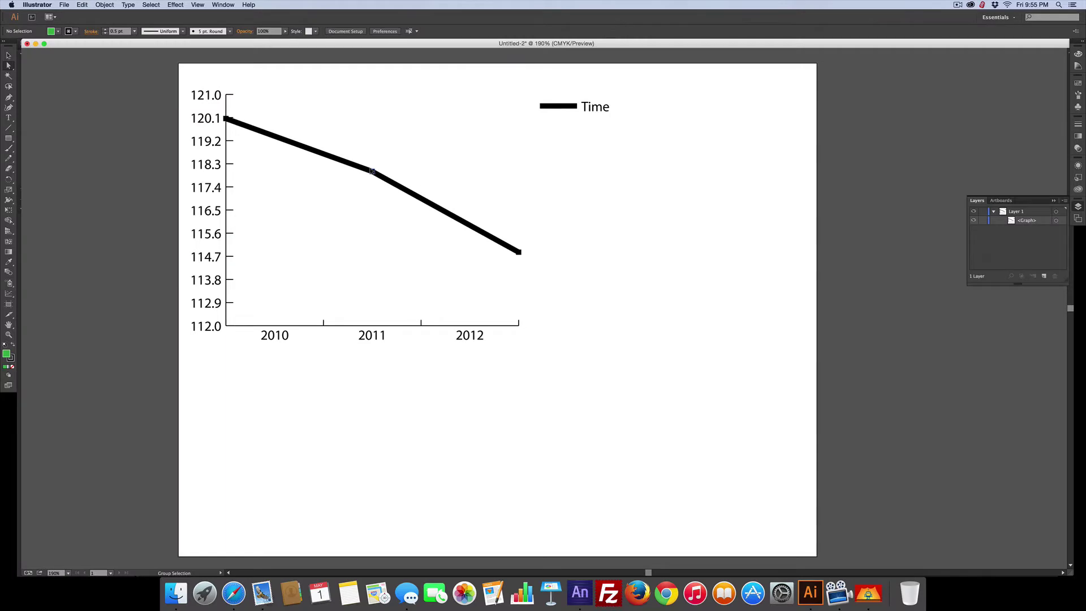
{"action": "left_click", "coordinate": [372, 171]}
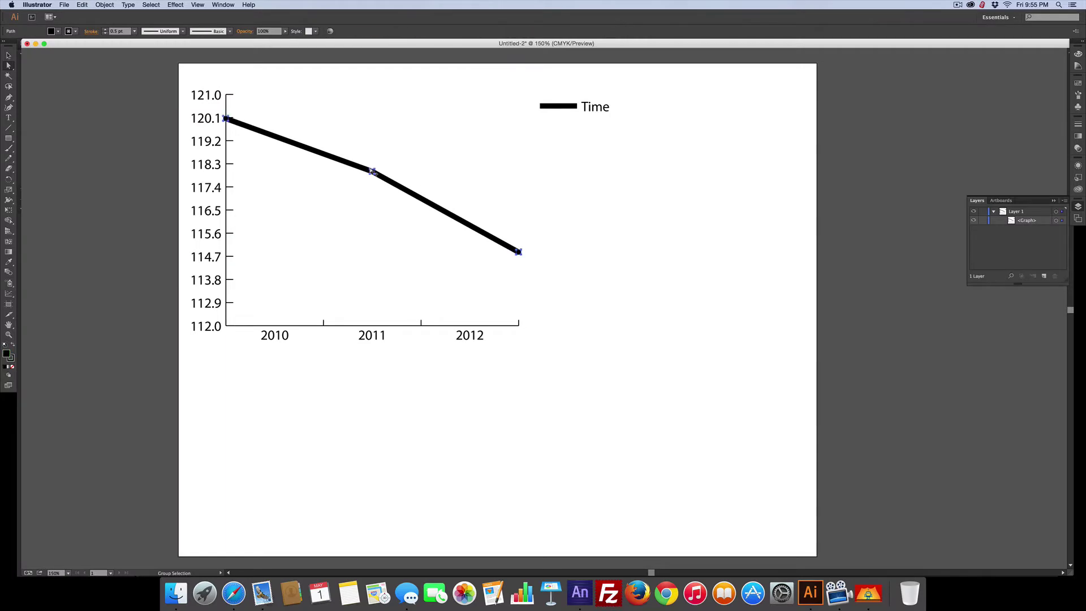
{"action": "scroll", "coordinate": [372, 171], "scroll_direction": "down", "scroll_amount": 1}
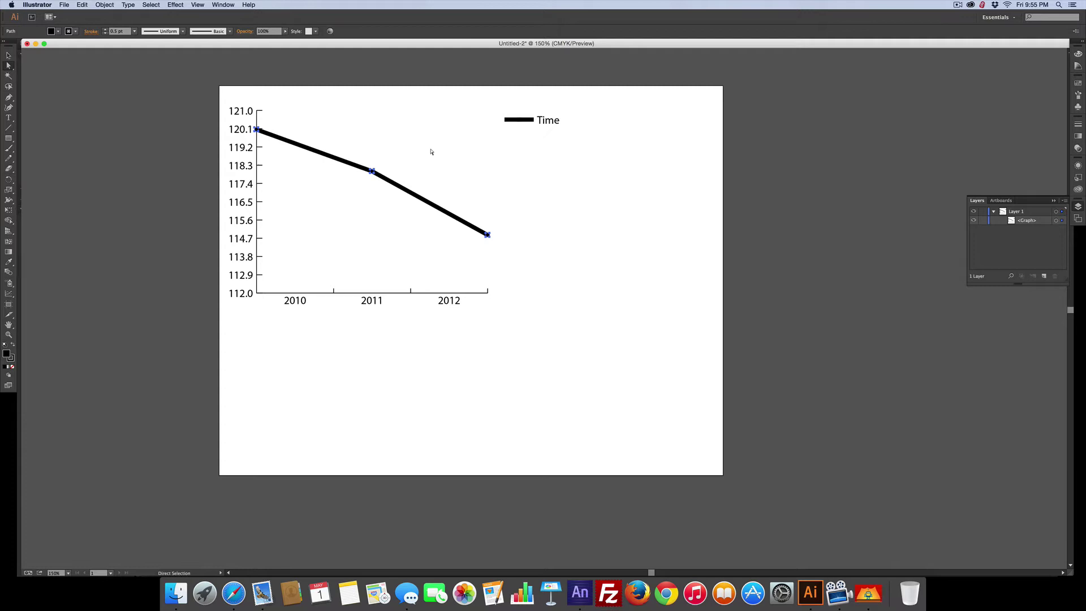
{"action": "left_click", "coordinate": [443, 169]}
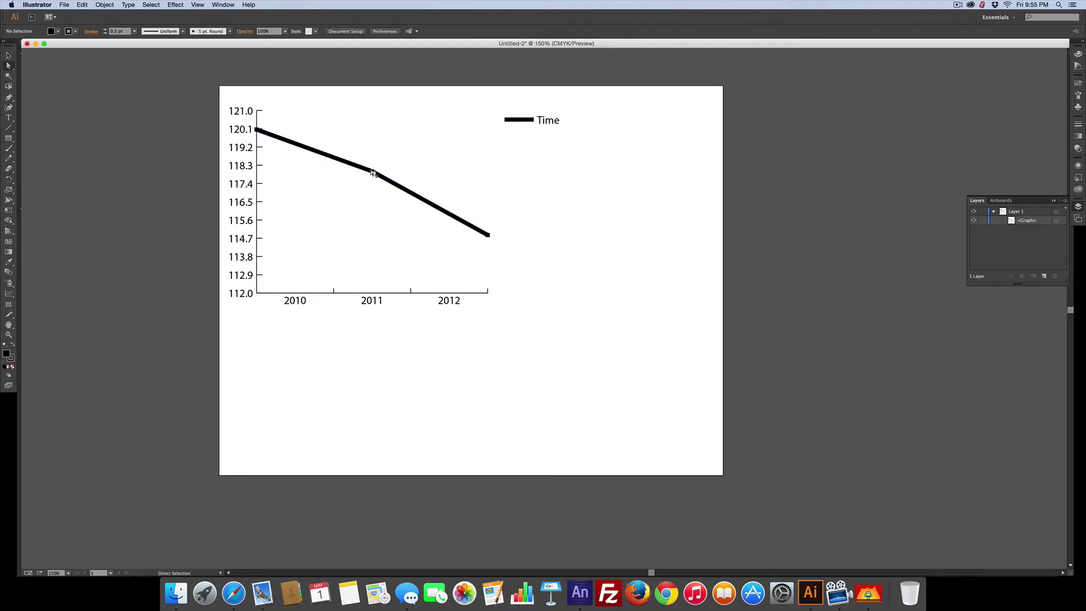
Step: Give the graph line a red fill from the Swatches panel
{"action": "left_click", "coordinate": [372, 172]}
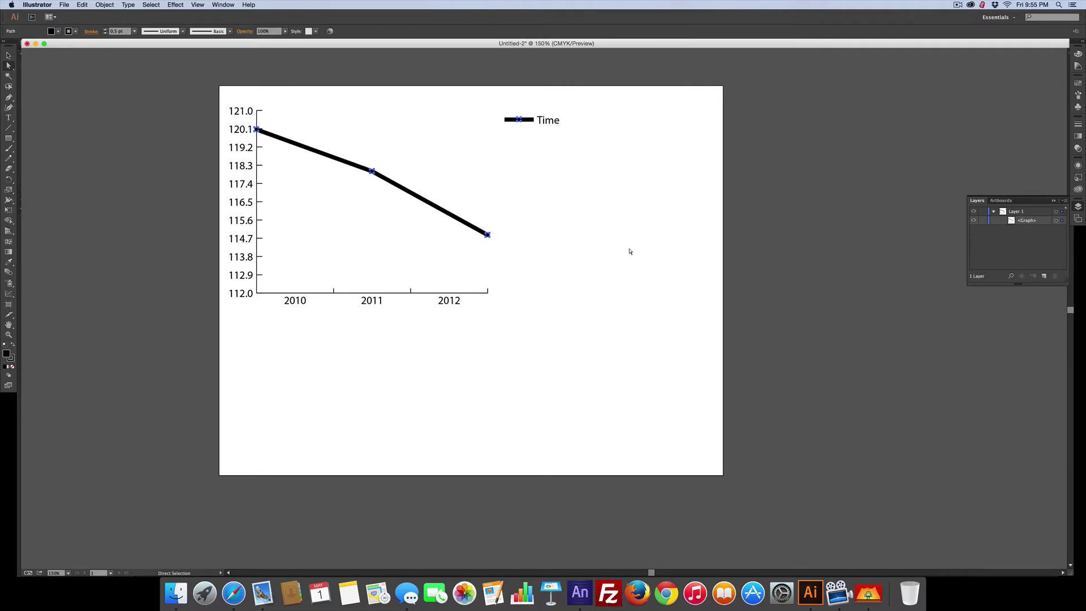
{"action": "left_click", "coordinate": [1078, 83]}
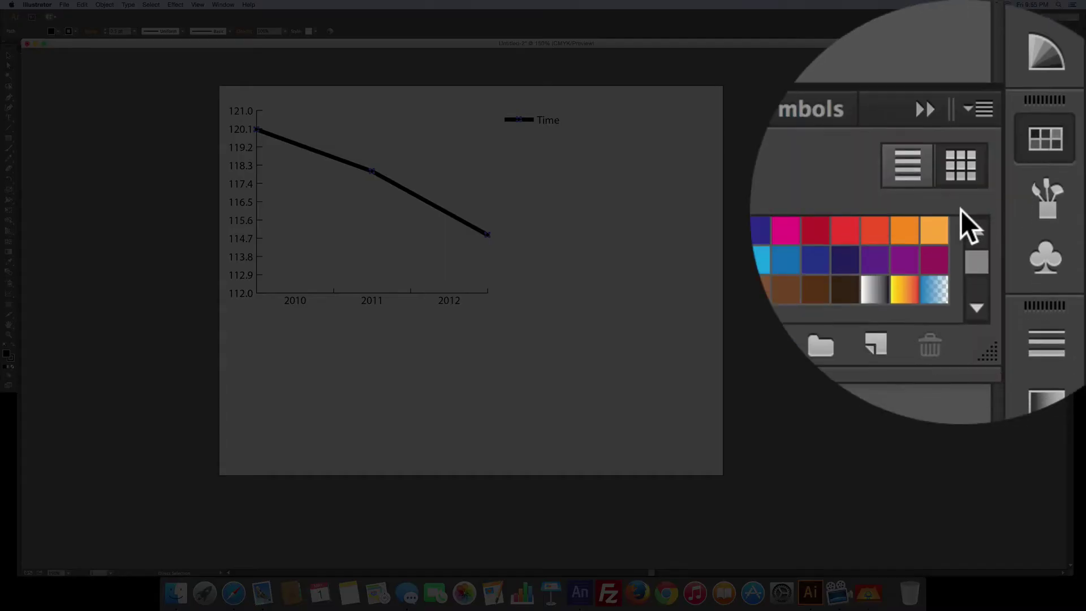
{"action": "left_click", "coordinate": [1038, 101]}
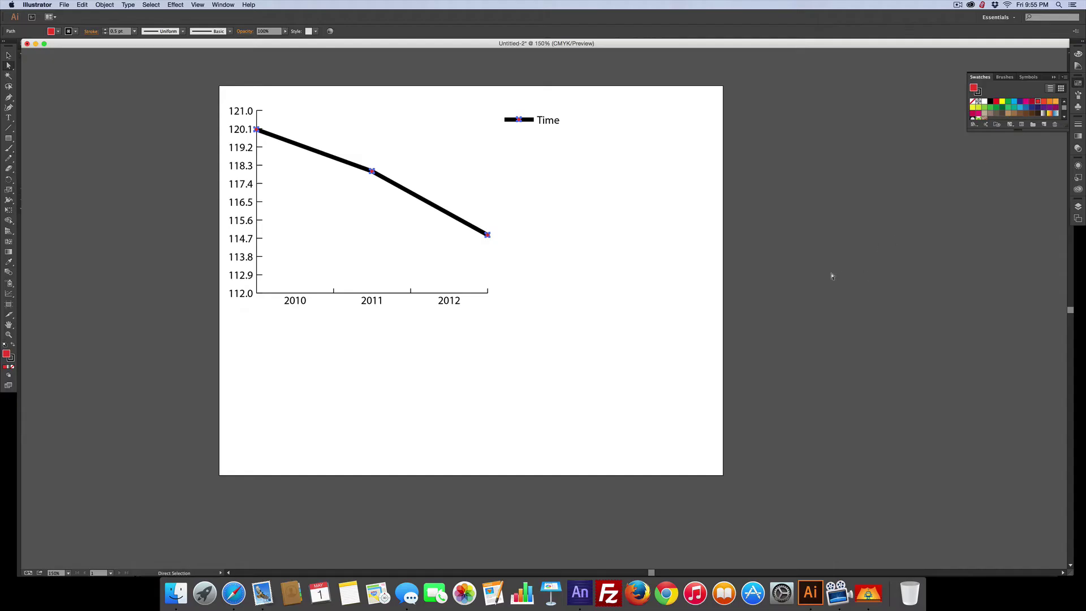
{"action": "left_click", "coordinate": [666, 280]}
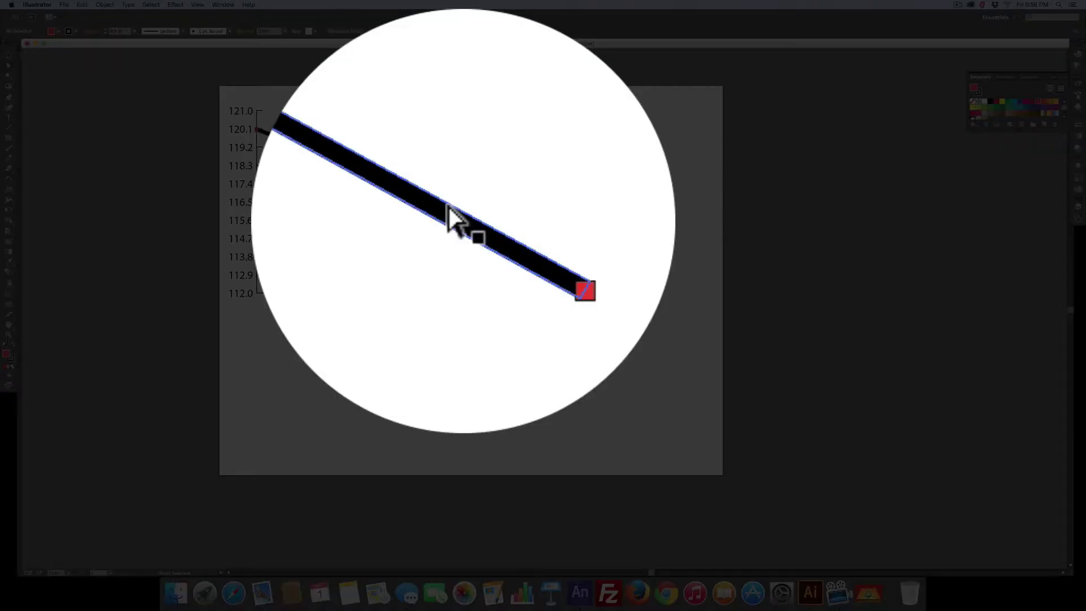
Step: Set the graph line's stroke colour to green
{"action": "left_click", "coordinate": [450, 212]}
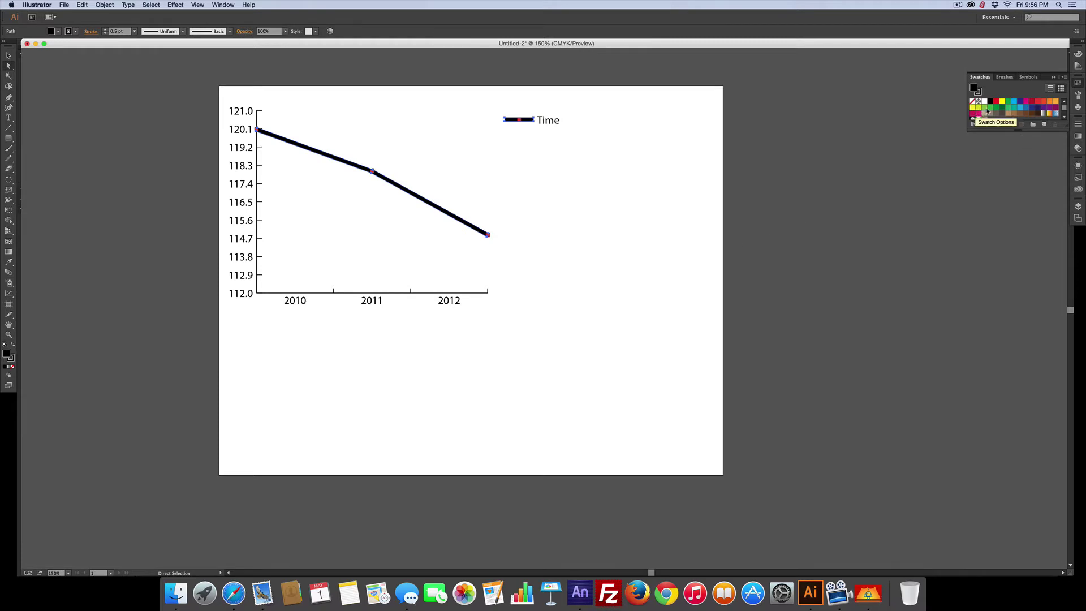
{"action": "left_click", "coordinate": [1044, 107]}
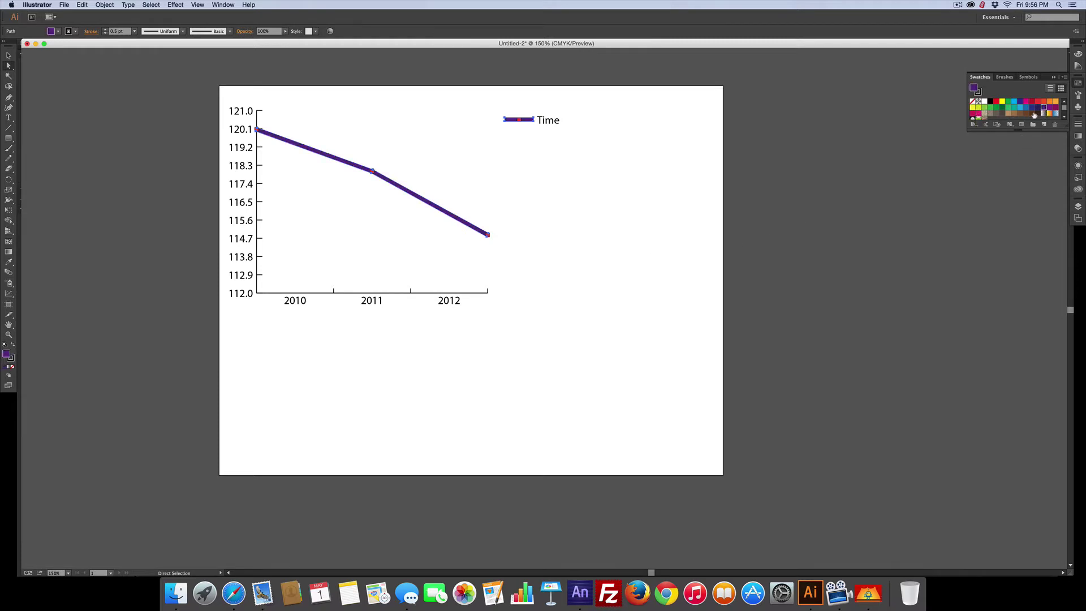
{"action": "left_click", "coordinate": [984, 106]}
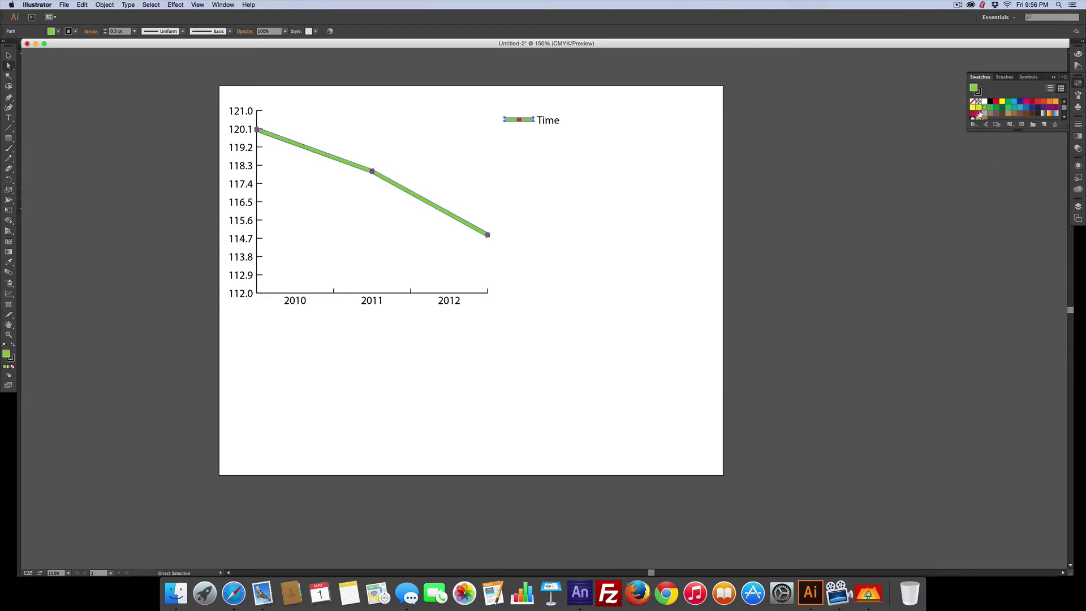
{"action": "left_click", "coordinate": [639, 307]}
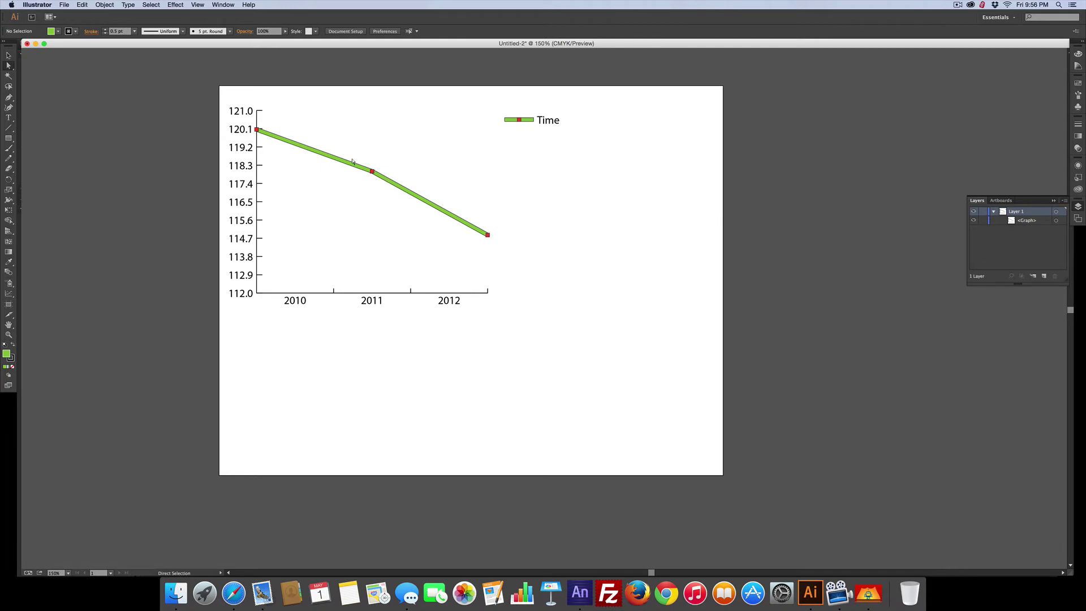
{"action": "left_click_drag", "start_coordinate": [546, 246], "coordinate": [310, 139]}
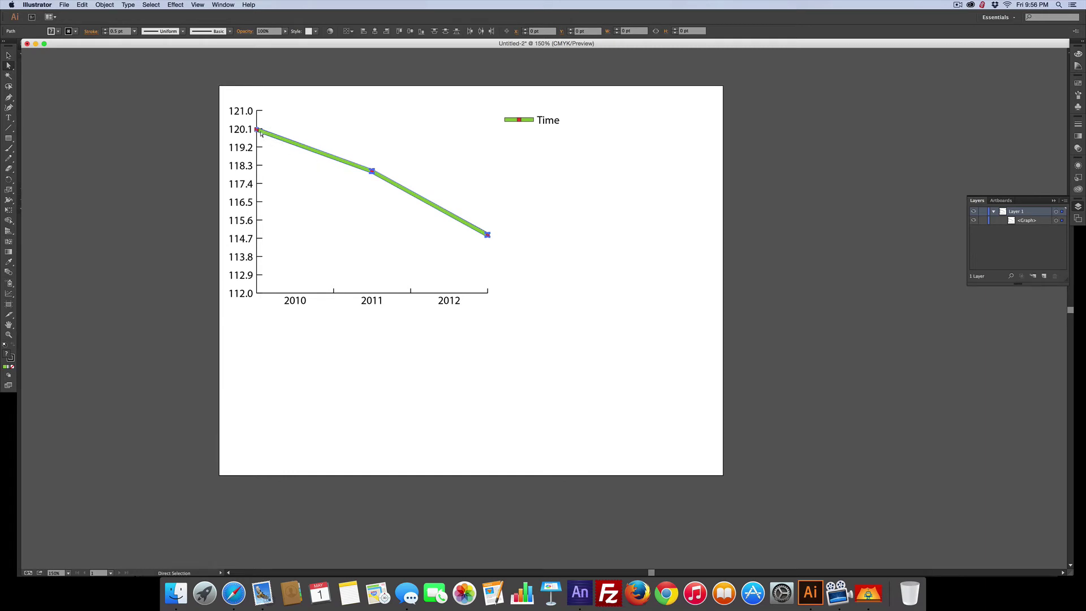
{"action": "left_click", "coordinate": [295, 174]}
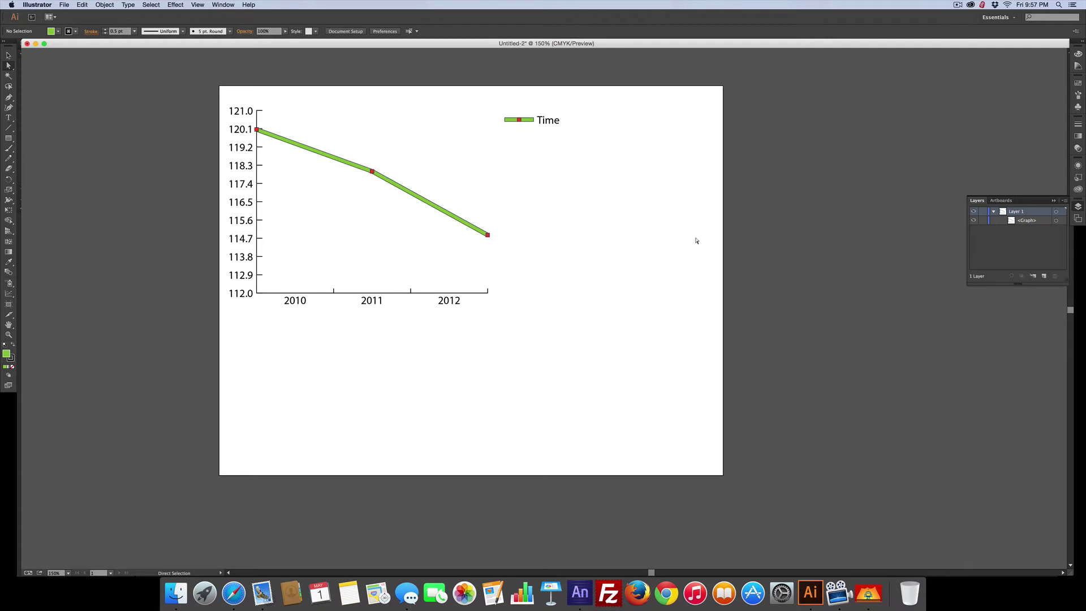
{"action": "left_click", "coordinate": [1056, 220]}
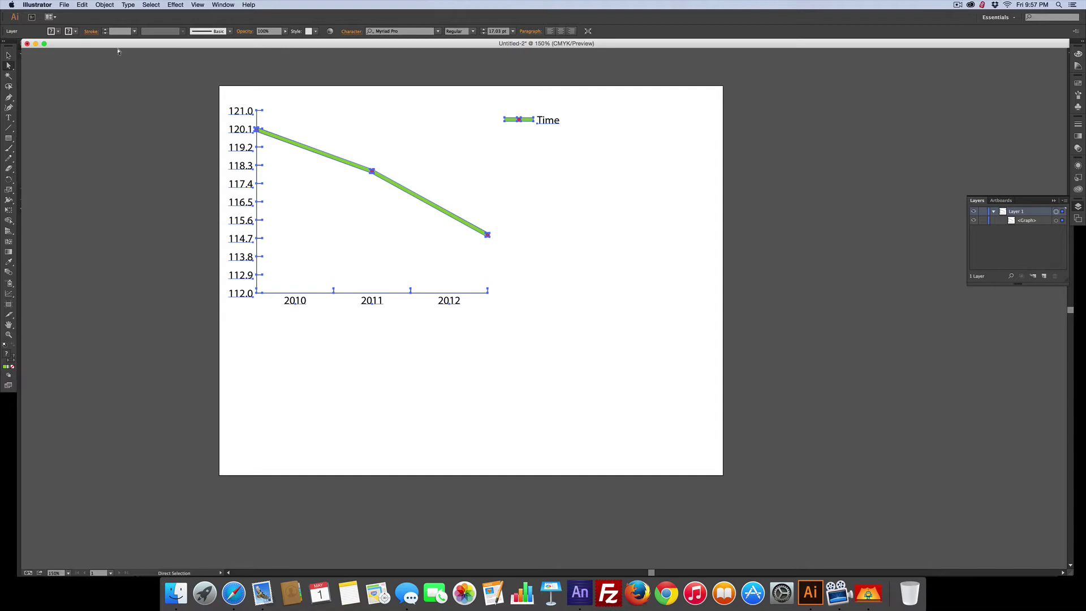
Step: Ungroup the graph with Object > Ungroup, confirm the warning, and select the 2011–2012 points
{"action": "left_click", "coordinate": [107, 4]}
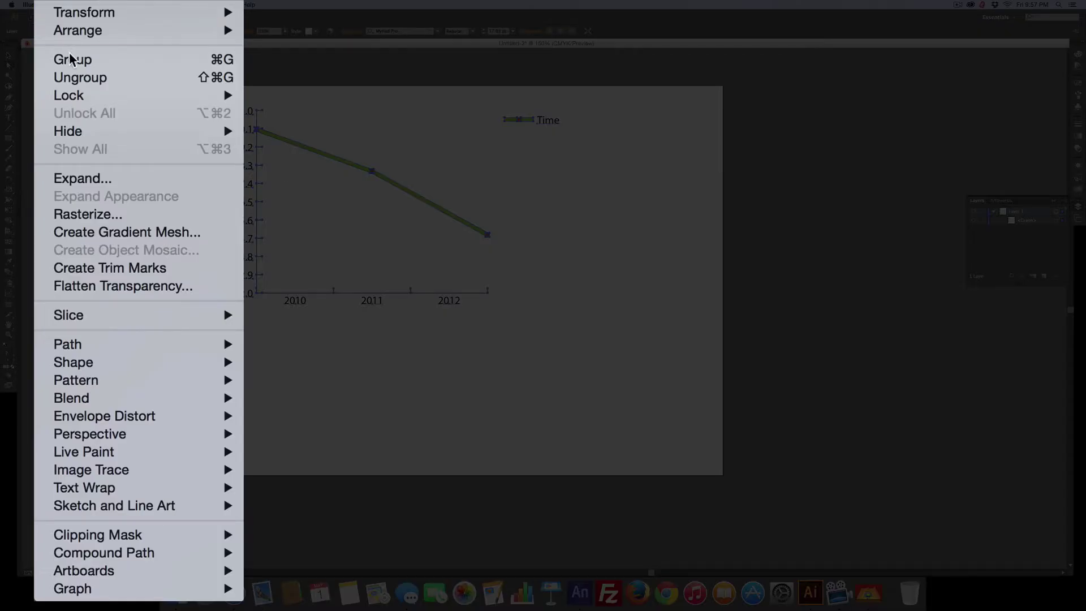
{"action": "left_click", "coordinate": [103, 41]}
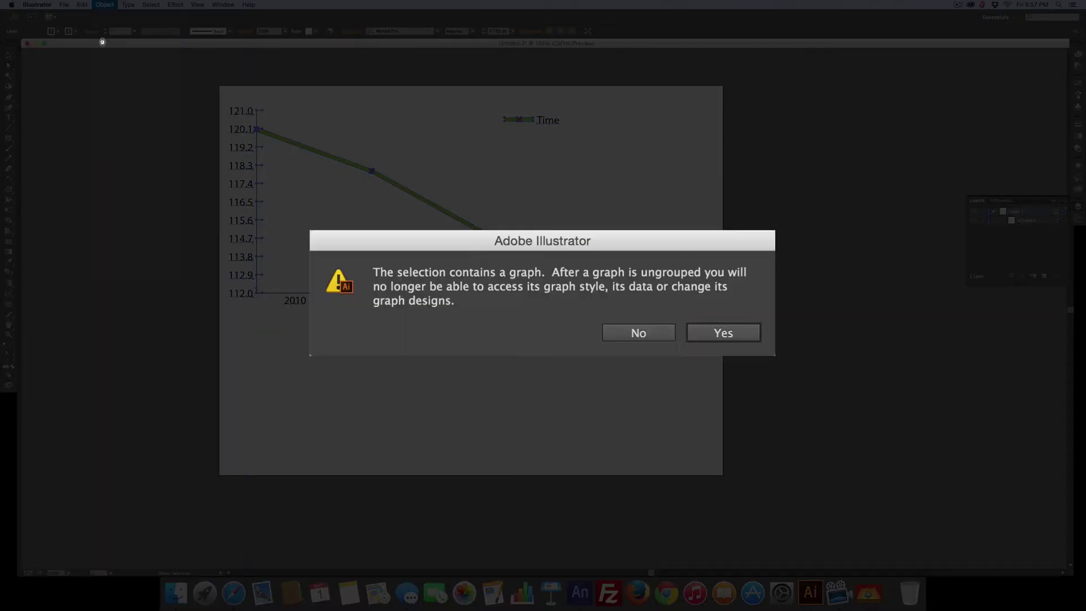
{"action": "left_click", "coordinate": [749, 335]}
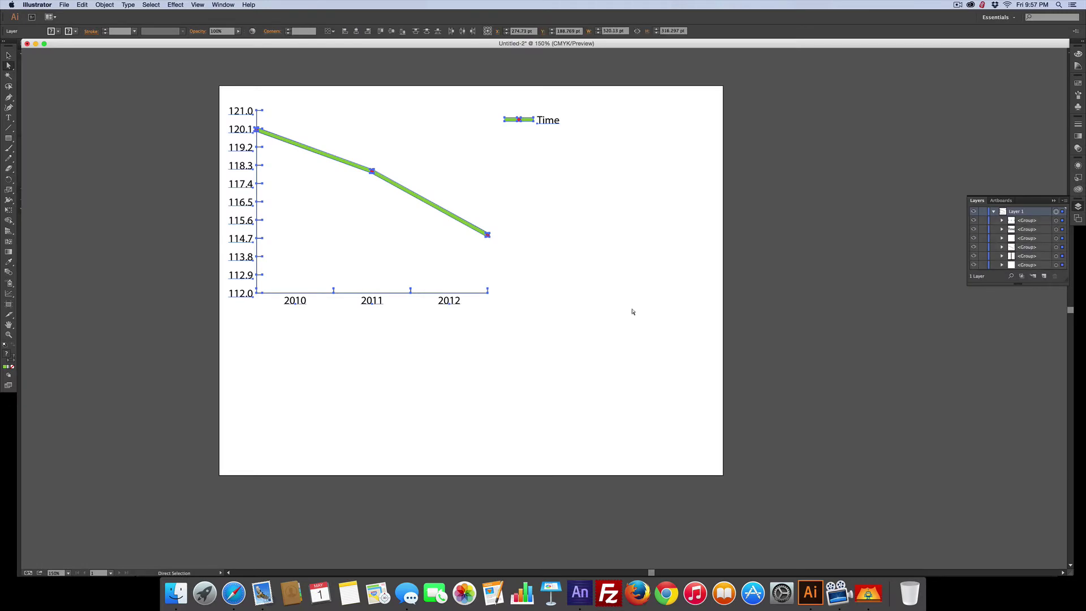
{"action": "left_click", "coordinate": [728, 318]}
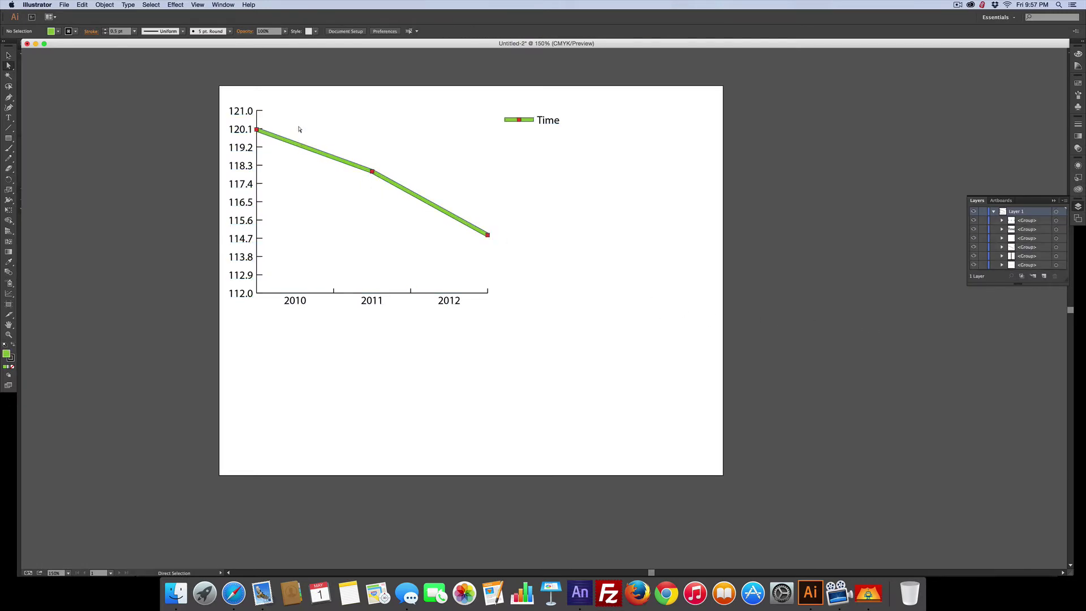
{"action": "left_click_drag", "start_coordinate": [299, 130], "coordinate": [535, 263]}
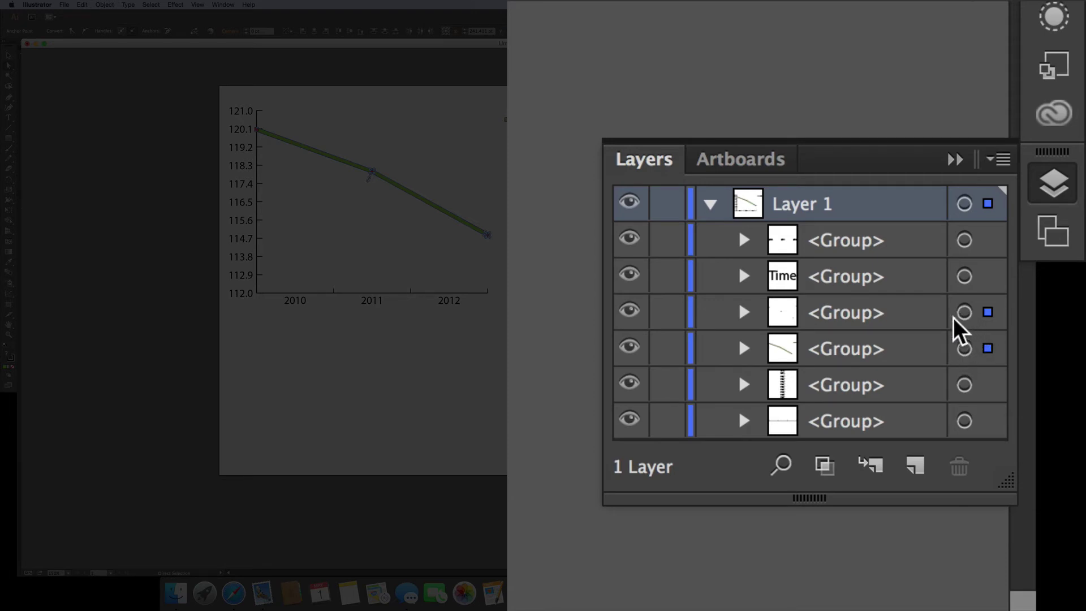
Step: Expand the graph groups in Layers and lock the three red data-marker items
{"action": "left_click", "coordinate": [744, 312]}
{"action": "left_click", "coordinate": [779, 349]}
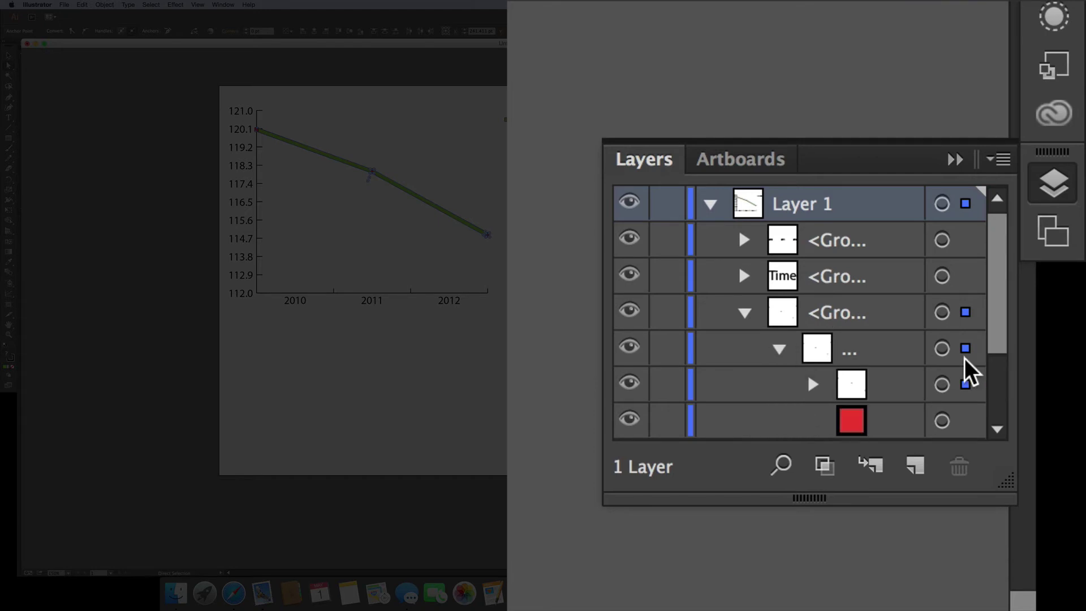
{"action": "left_click_drag", "start_coordinate": [1002, 332], "coordinate": [994, 388]}
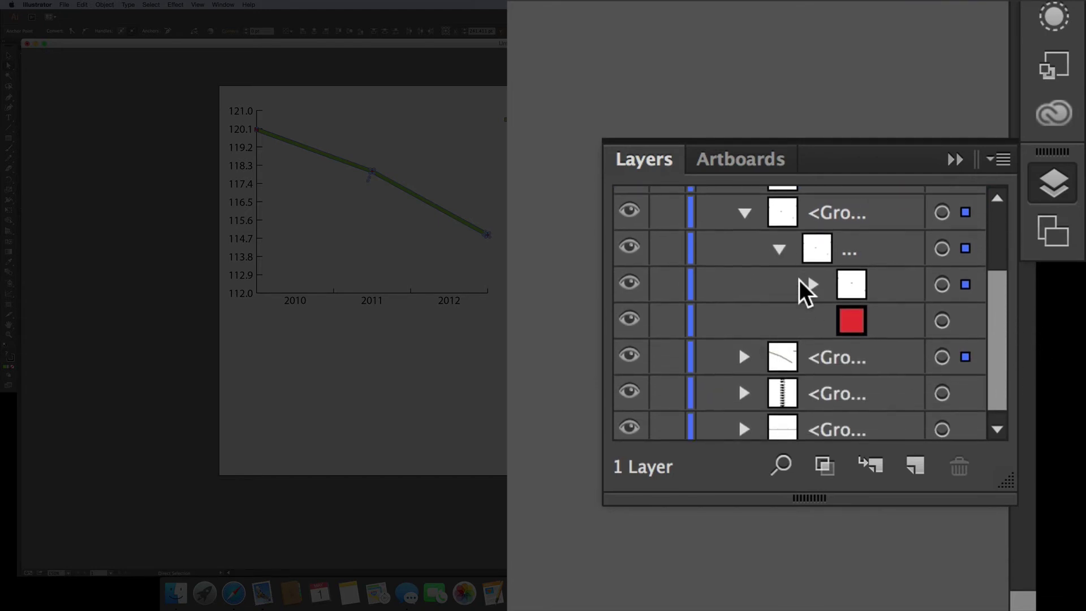
{"action": "left_click", "coordinate": [810, 278]}
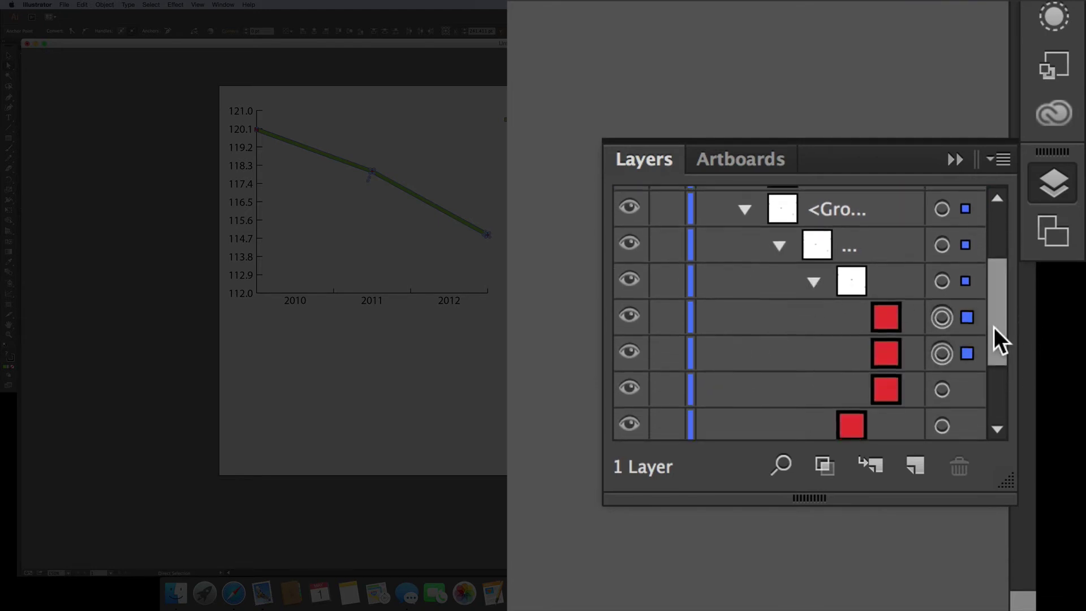
{"action": "left_click_drag", "start_coordinate": [994, 327], "coordinate": [993, 346]}
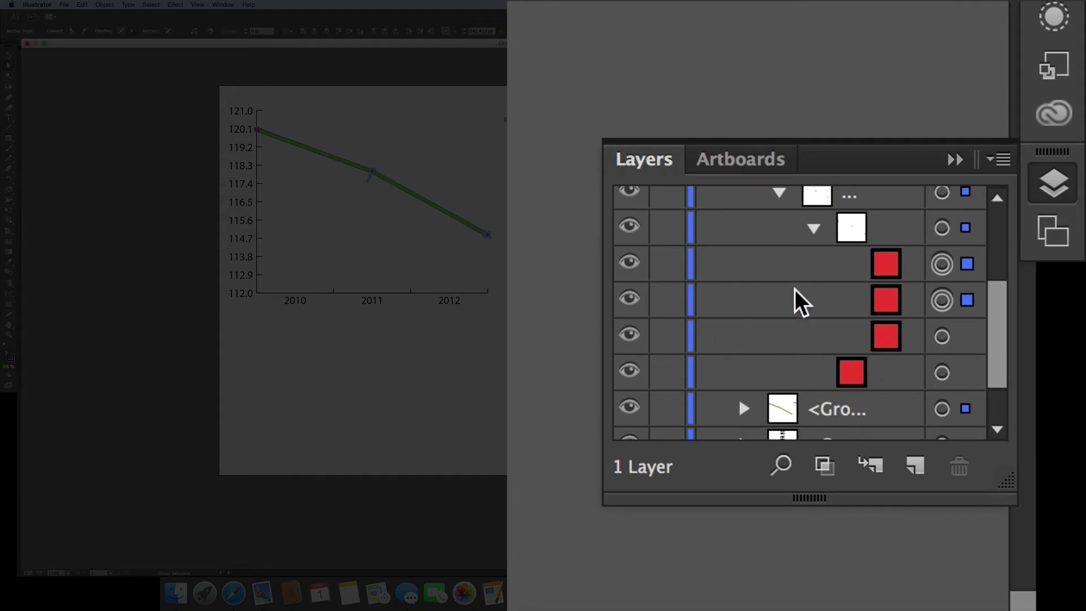
{"action": "left_click", "coordinate": [666, 263]}
{"action": "left_click", "coordinate": [666, 297]}
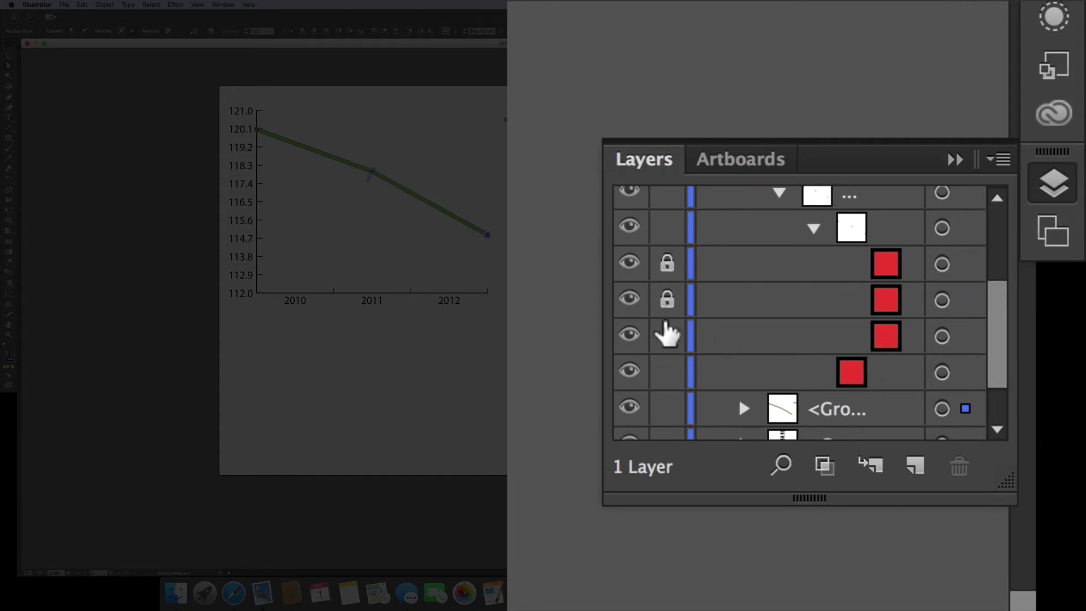
{"action": "left_click", "coordinate": [667, 335]}
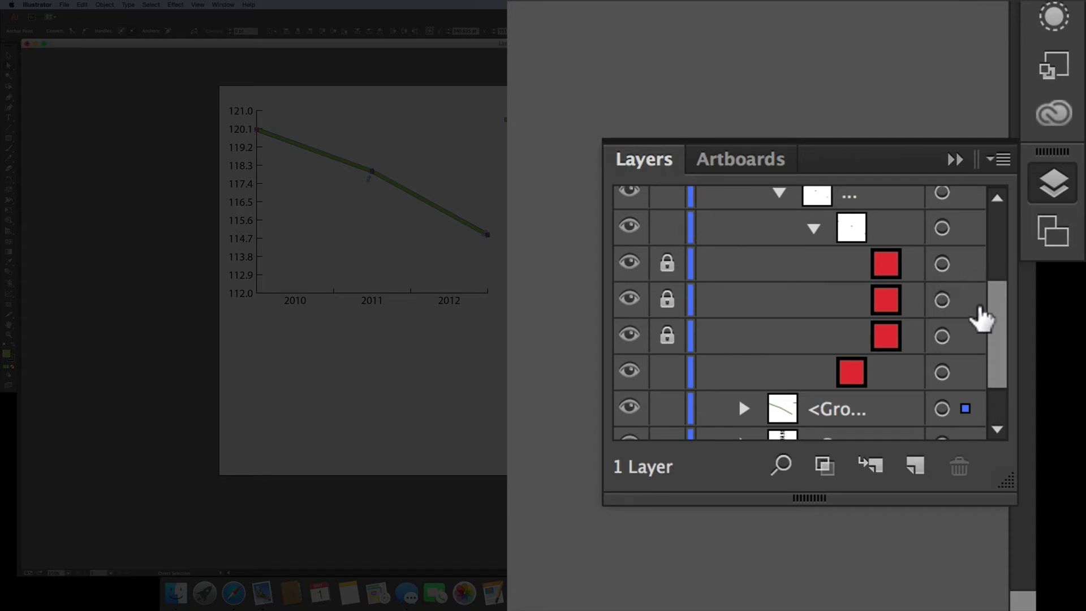
Step: Expand the chart line's group and lock the green line path
{"action": "scroll", "coordinate": [993, 347], "scroll_direction": "down", "scroll_amount": 3}
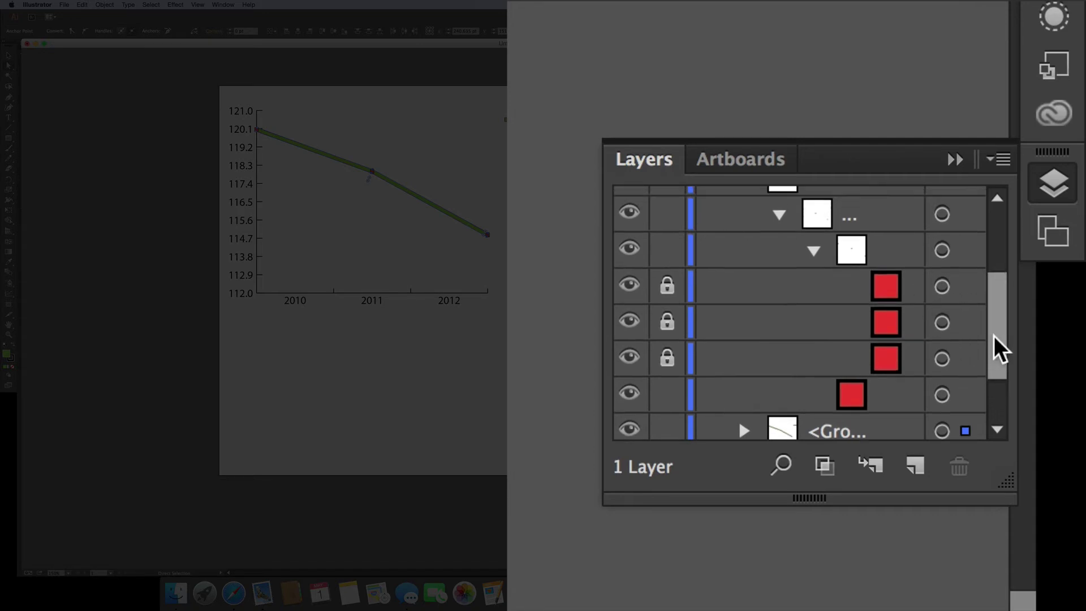
{"action": "left_click", "coordinate": [745, 351]}
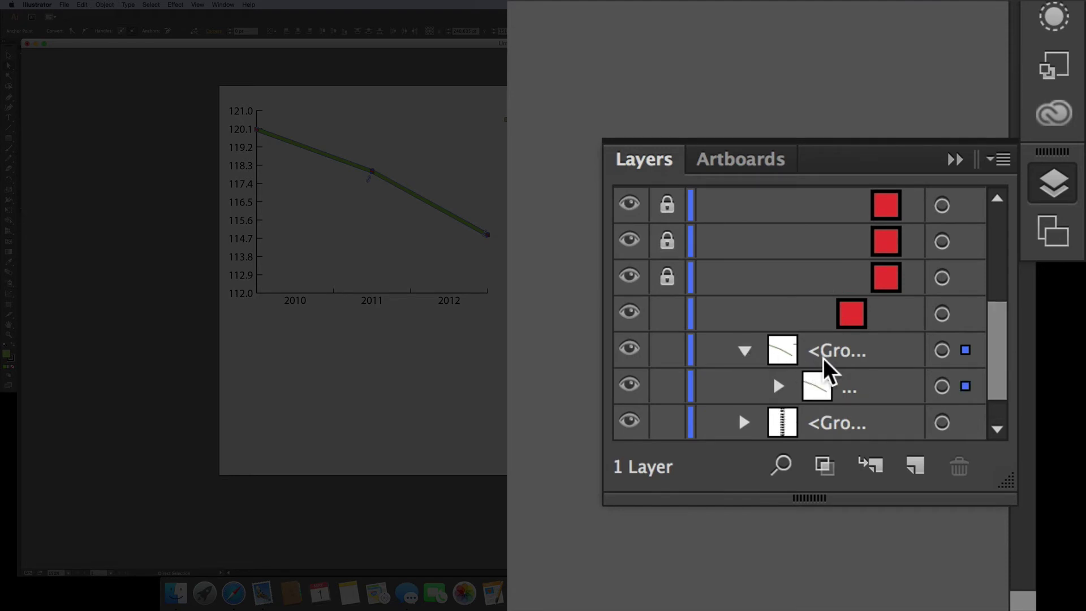
{"action": "left_click", "coordinate": [779, 387]}
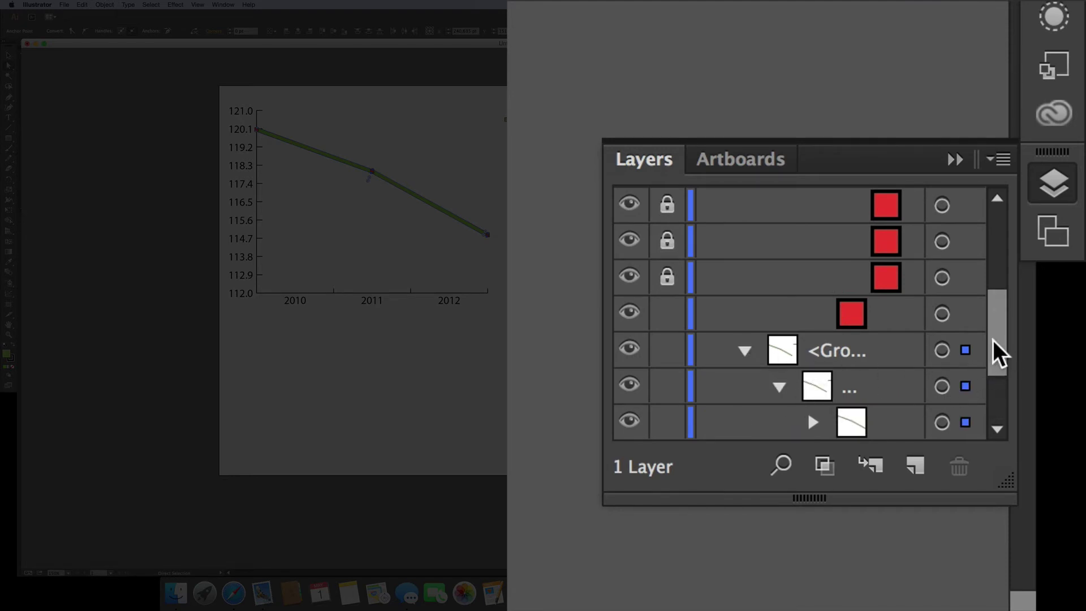
{"action": "left_click_drag", "start_coordinate": [994, 351], "coordinate": [990, 388]}
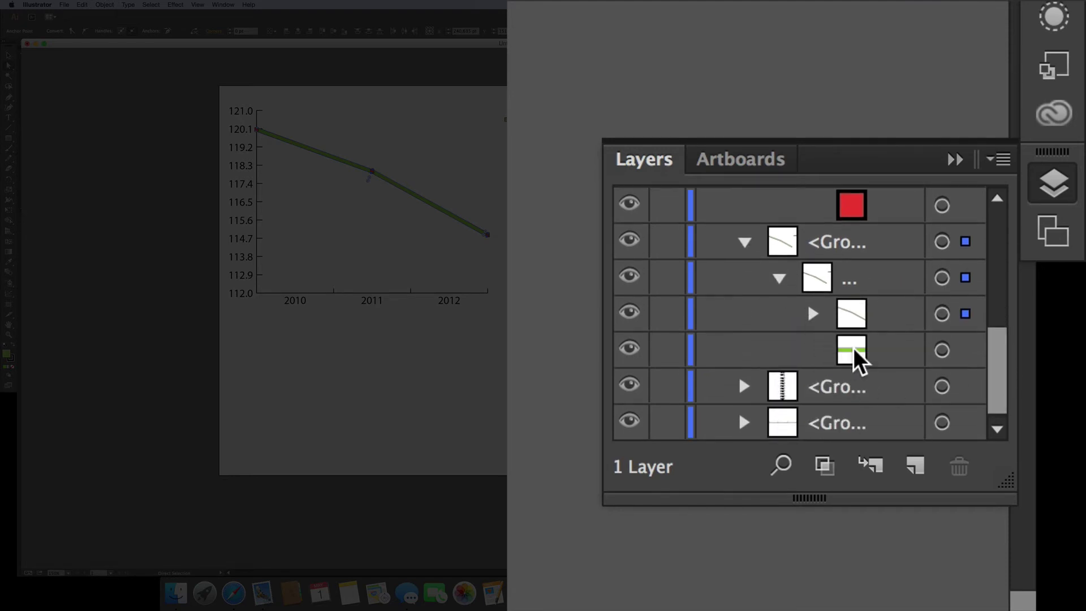
{"action": "left_click", "coordinate": [812, 312]}
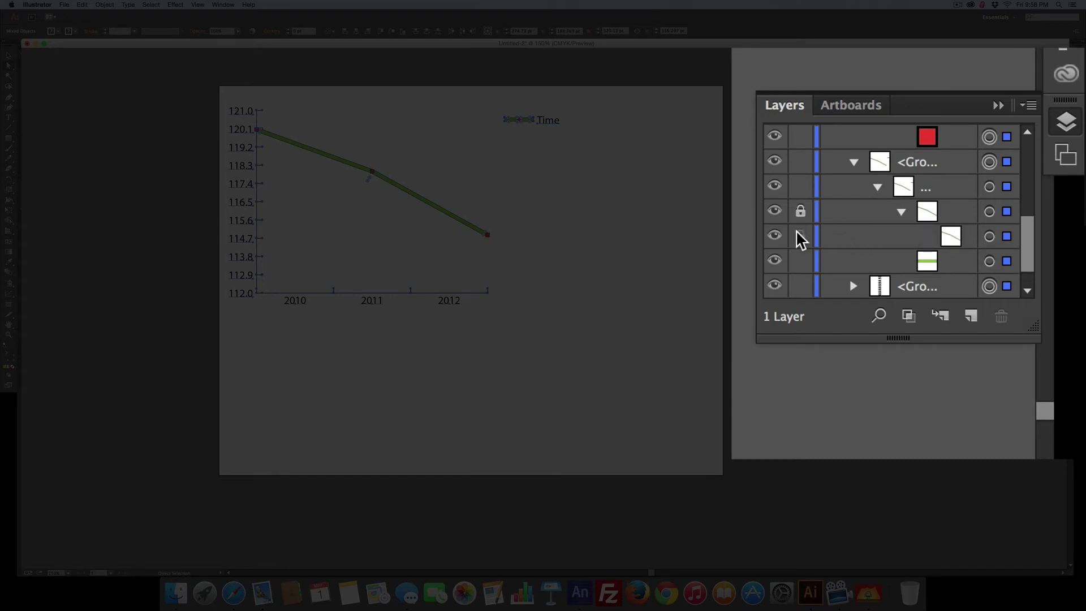
{"action": "left_click", "coordinate": [952, 247]}
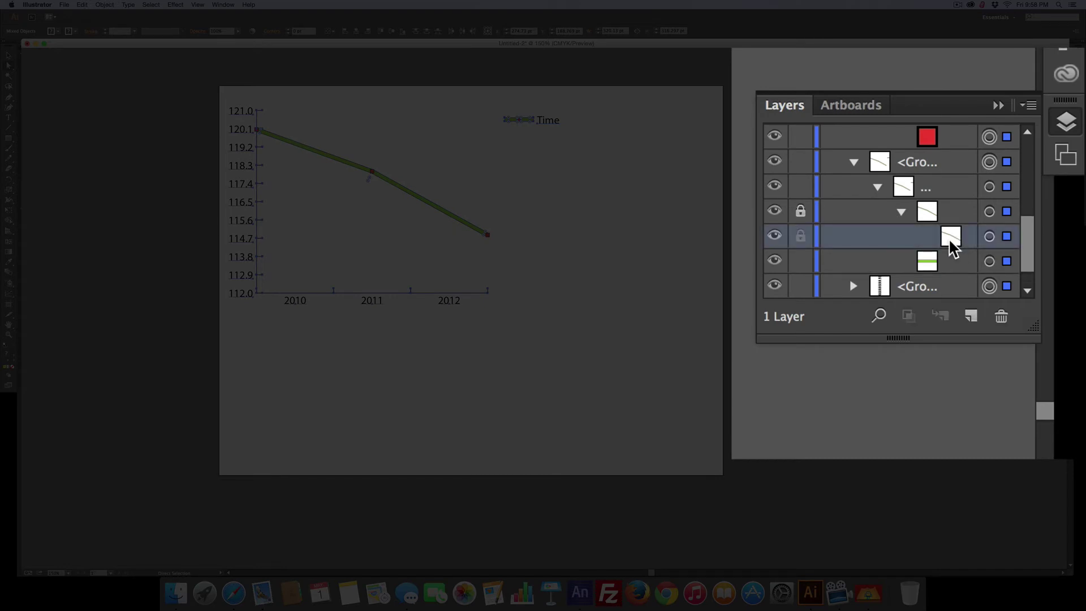
{"action": "left_click", "coordinate": [800, 237]}
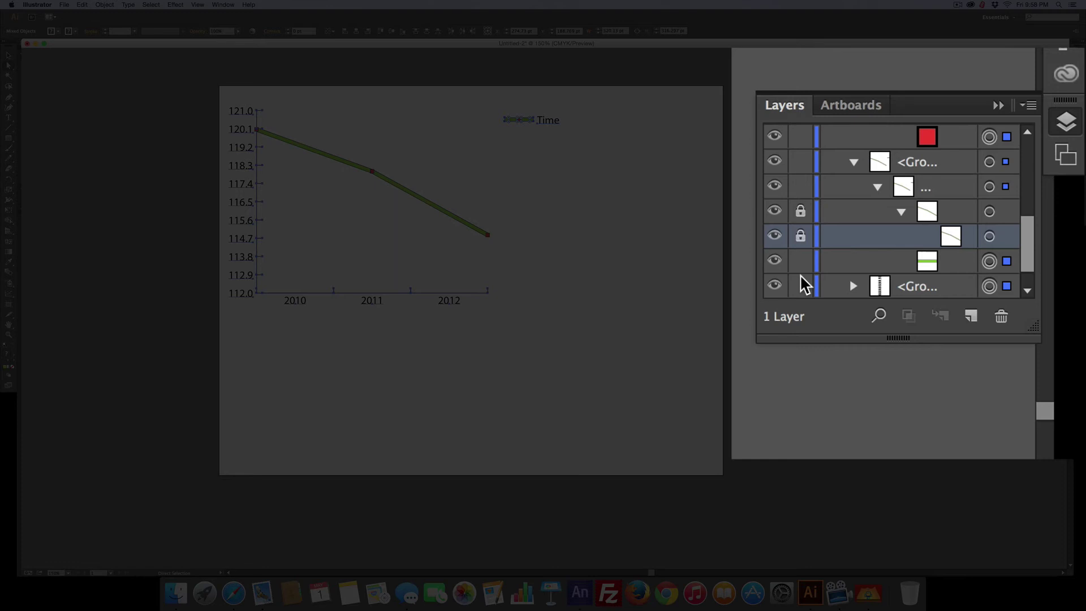
Step: Select the whole chart for copying and switch to Edge Animate
{"action": "left_click_drag", "start_coordinate": [1022, 232], "coordinate": [1036, 133]}
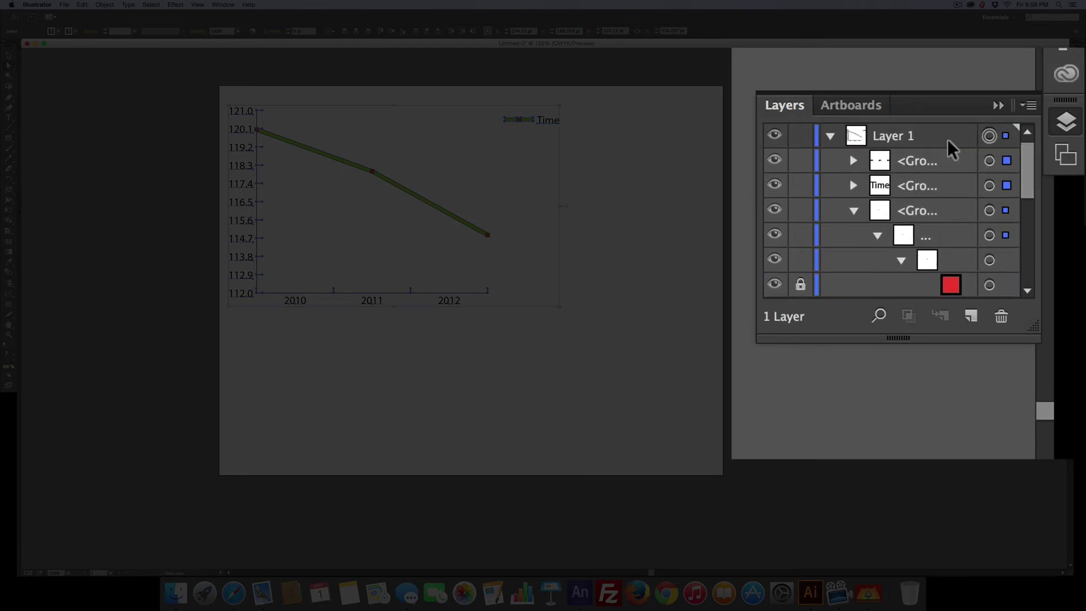
{"action": "key", "text": "v"}
{"action": "key", "text": "a"}
{"action": "key", "text": "v"}
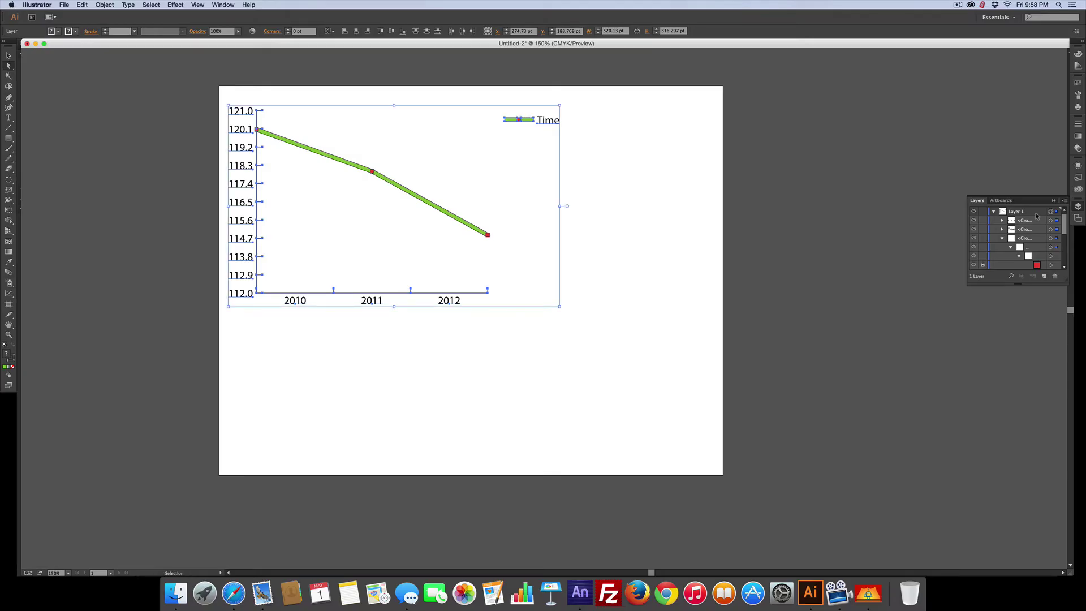
{"action": "key", "text": "super+Tab"}
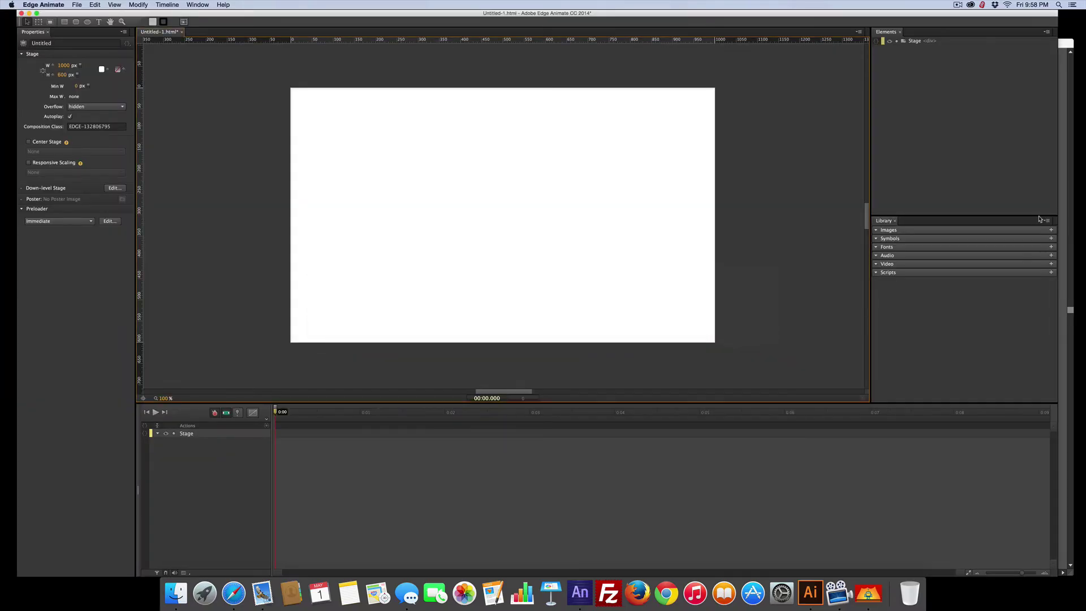
Step: Paste the chart onto the stage as Pasted.svg and nudge it slightly up
{"action": "key", "text": "super+v"}
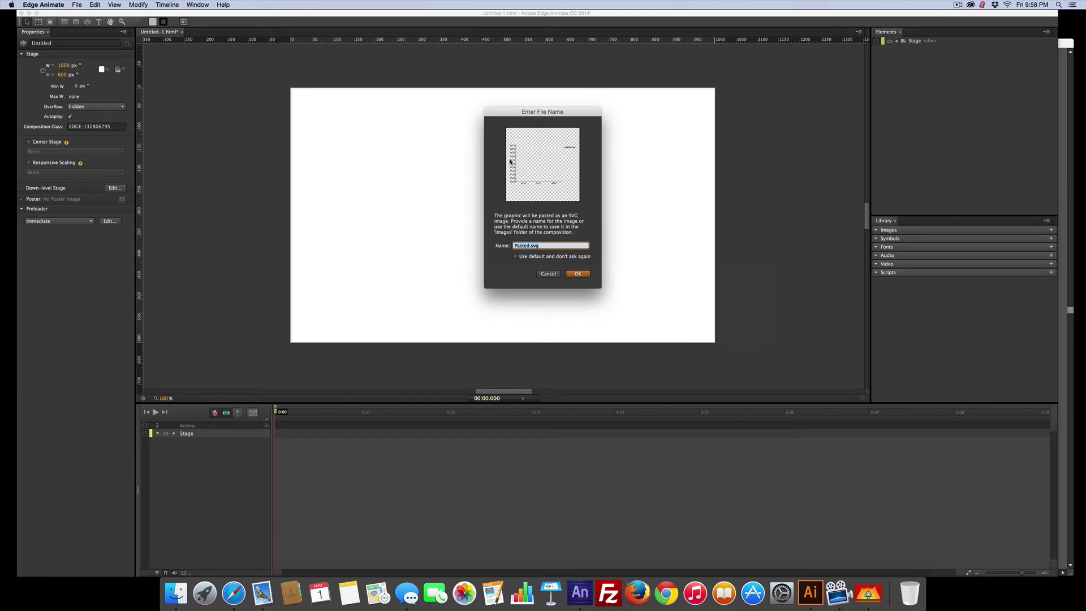
{"action": "left_click", "coordinate": [578, 273]}
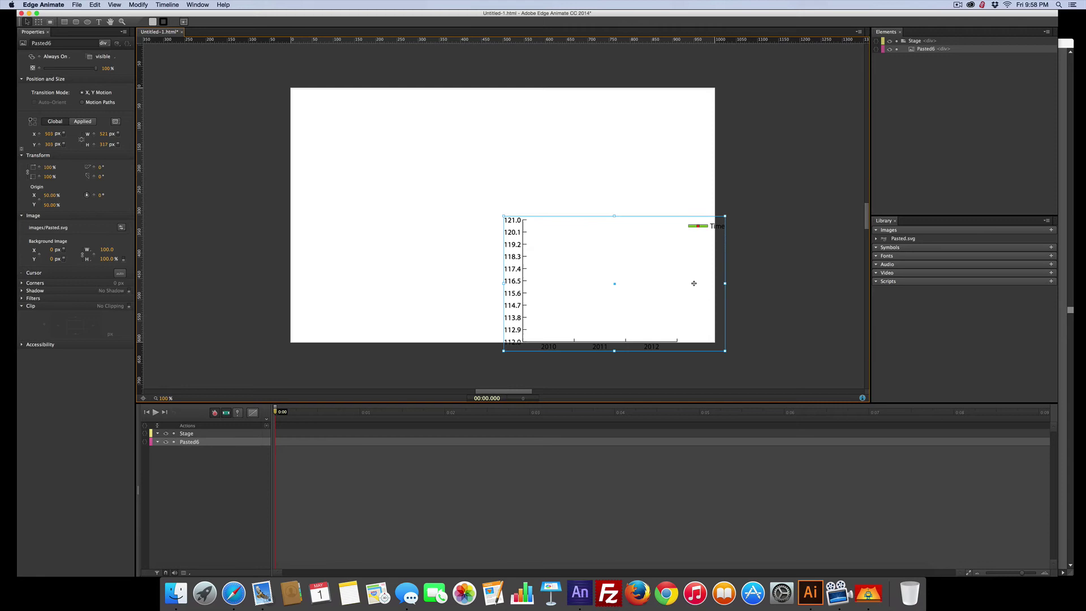
{"action": "left_click_drag", "start_coordinate": [694, 283], "coordinate": [694, 276]}
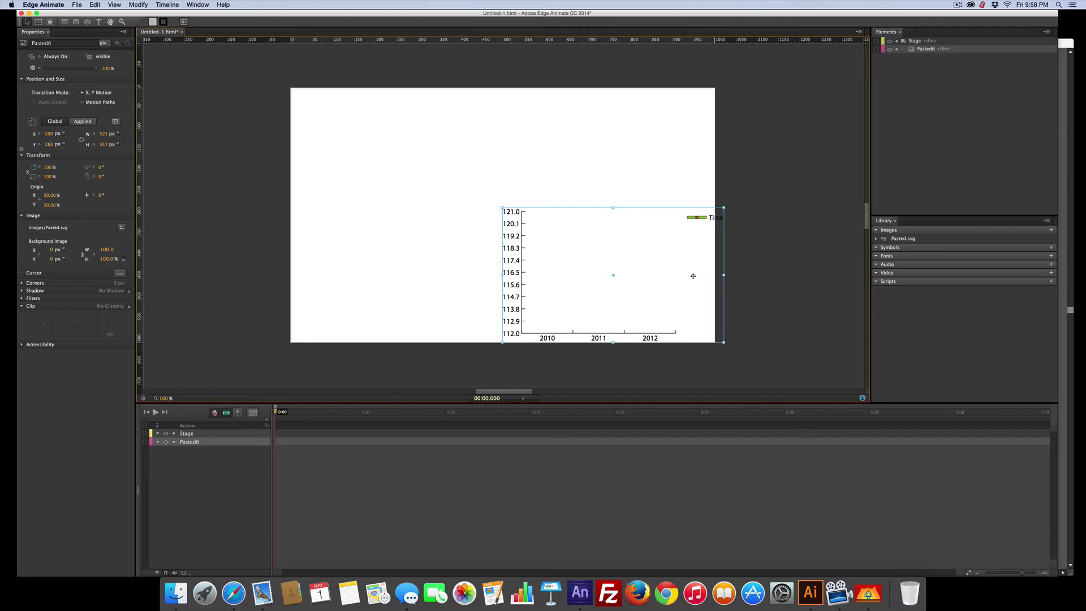
Step: Back in Illustrator's Layers panel, unlock the three red marker items and the line's group and path
{"action": "left_click", "coordinate": [810, 592]}
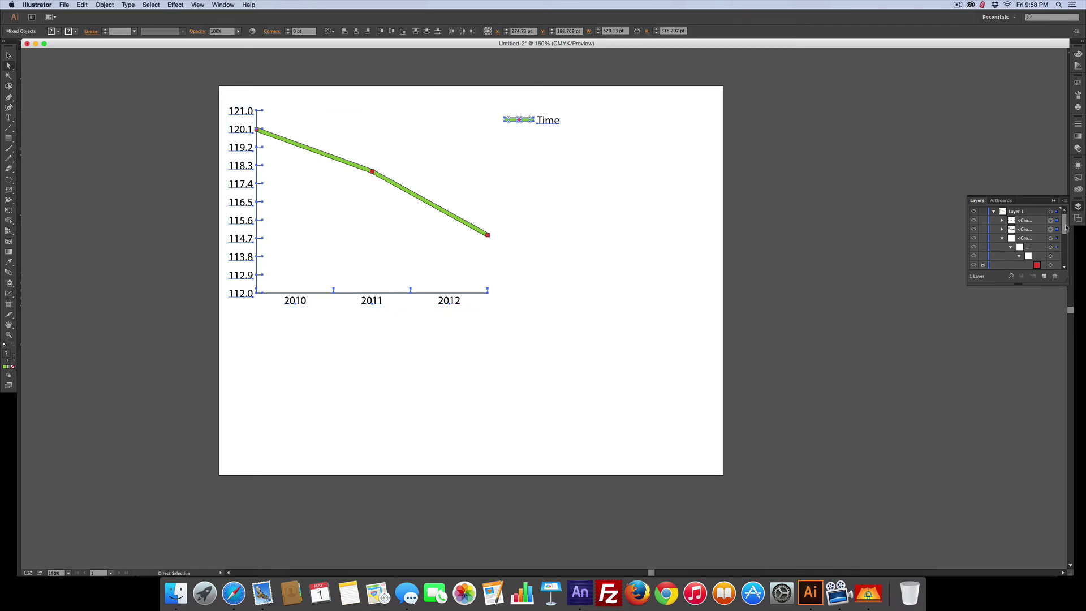
{"action": "scroll", "coordinate": [1062, 239], "scroll_direction": "down", "scroll_amount": 2}
{"action": "scroll", "coordinate": [1063, 238], "scroll_direction": "down", "scroll_amount": 5}
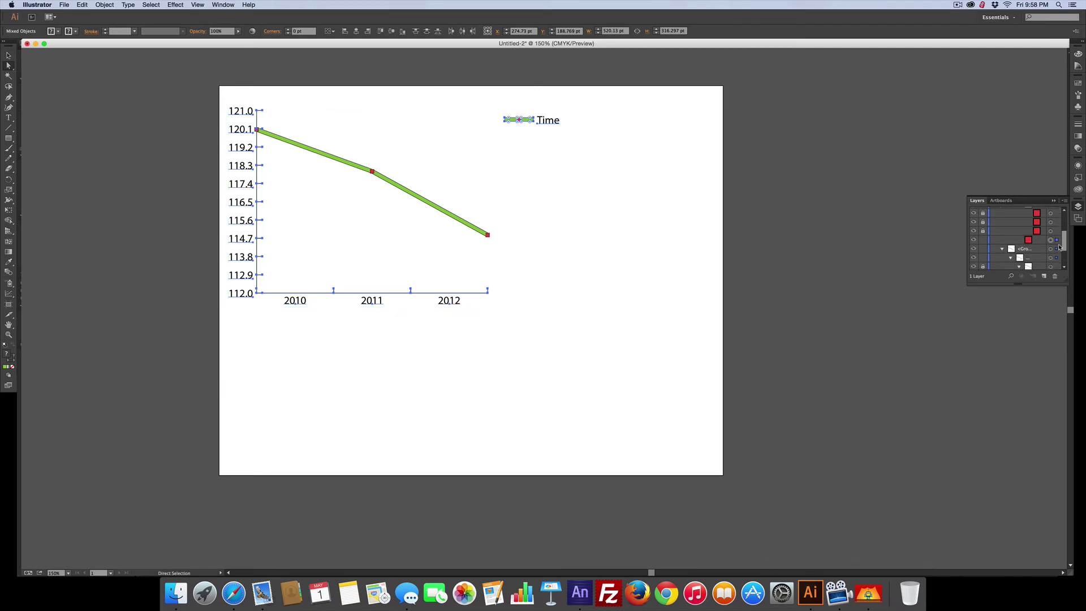
{"action": "scroll", "coordinate": [1060, 248], "scroll_direction": "up", "scroll_amount": 1}
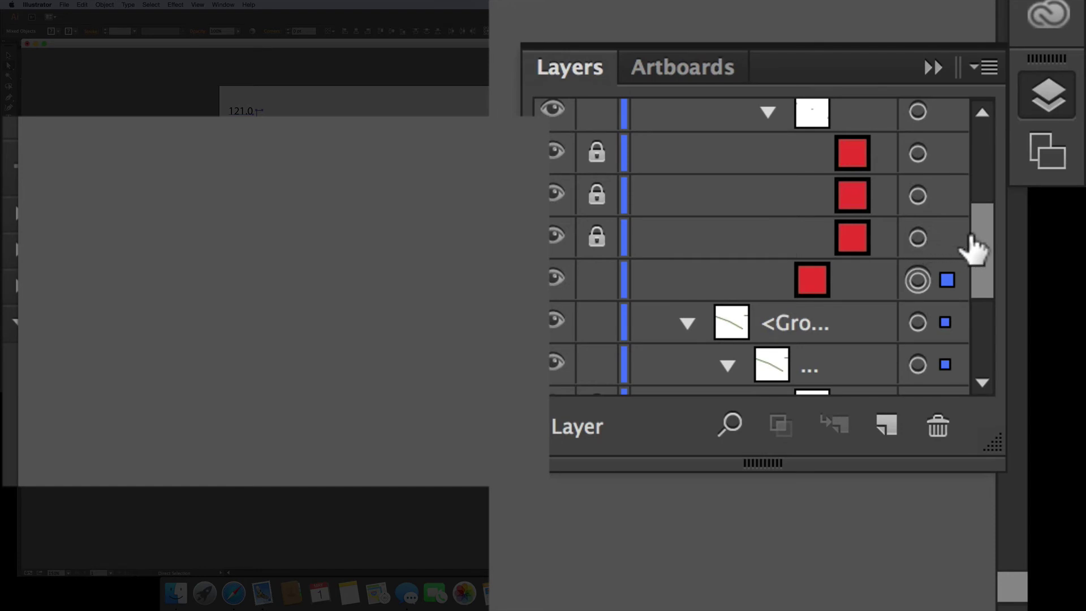
{"action": "left_click_drag", "start_coordinate": [975, 250], "coordinate": [980, 328]}
{"action": "left_click", "coordinate": [600, 259]}
{"action": "left_click", "coordinate": [594, 304]}
{"action": "left_click", "coordinate": [587, 348]}
{"action": "left_click", "coordinate": [596, 295]}
{"action": "left_click", "coordinate": [597, 334]}
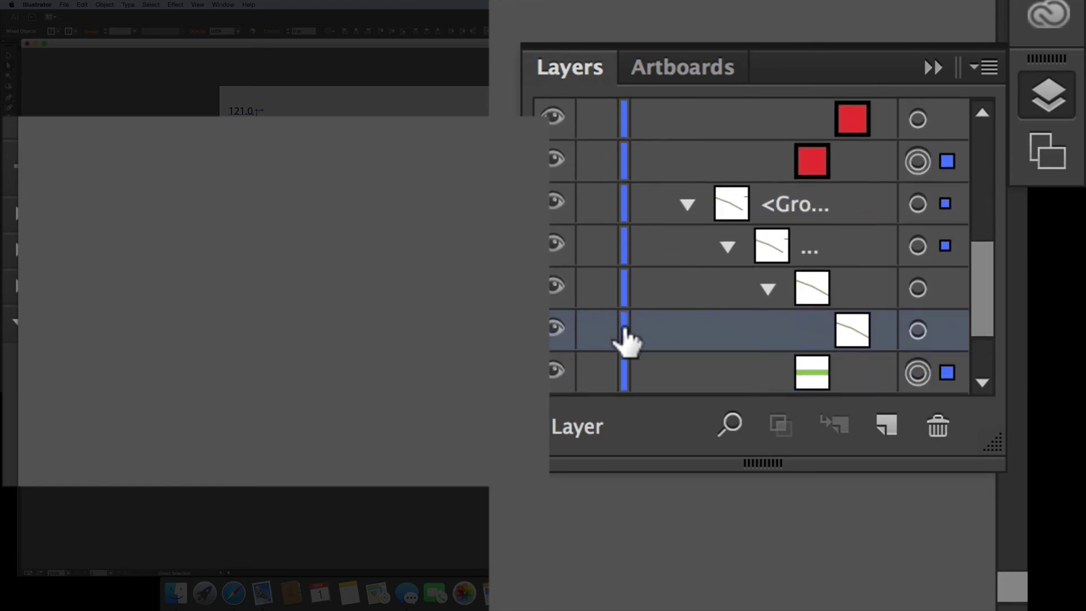
Step: Lock the first chart group, the Time legend group, the third group and the red marker items
{"action": "left_click_drag", "start_coordinate": [991, 285], "coordinate": [987, 155]}
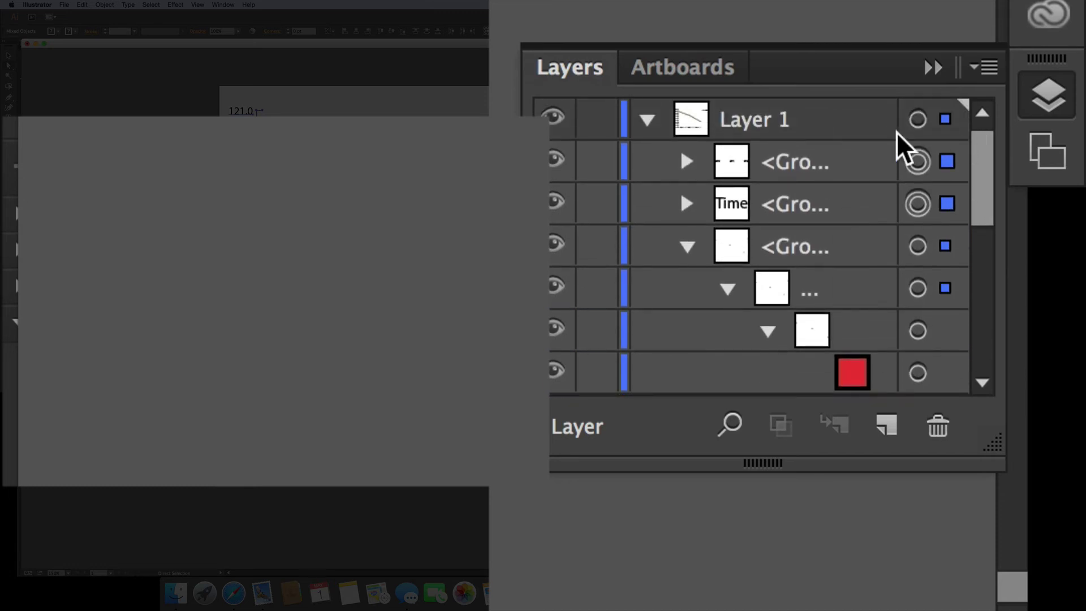
{"action": "left_click", "coordinate": [595, 163]}
{"action": "left_click", "coordinate": [588, 202]}
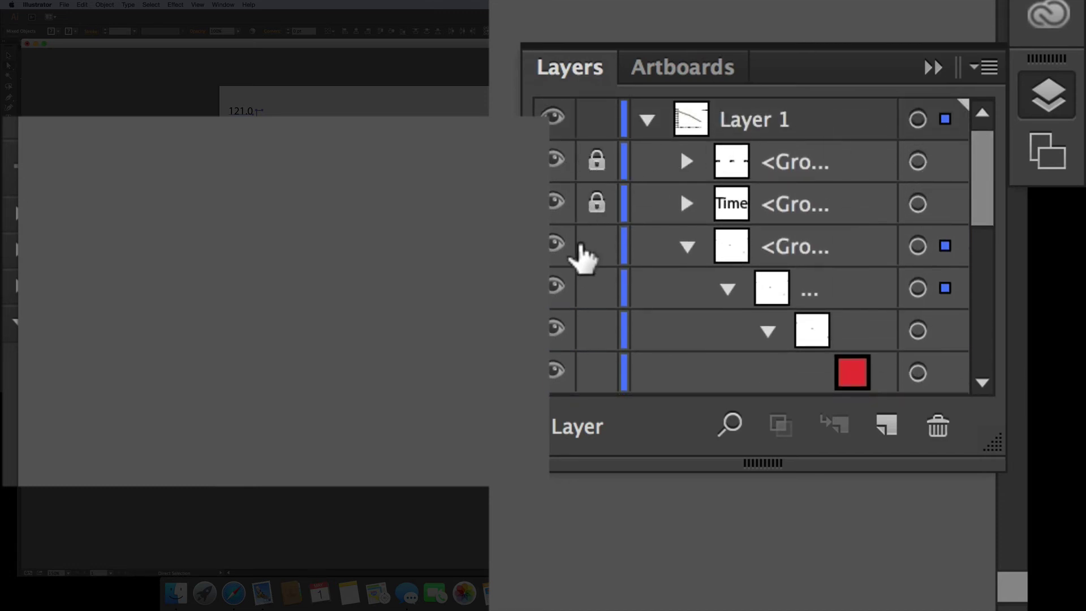
{"action": "left_click", "coordinate": [591, 245]}
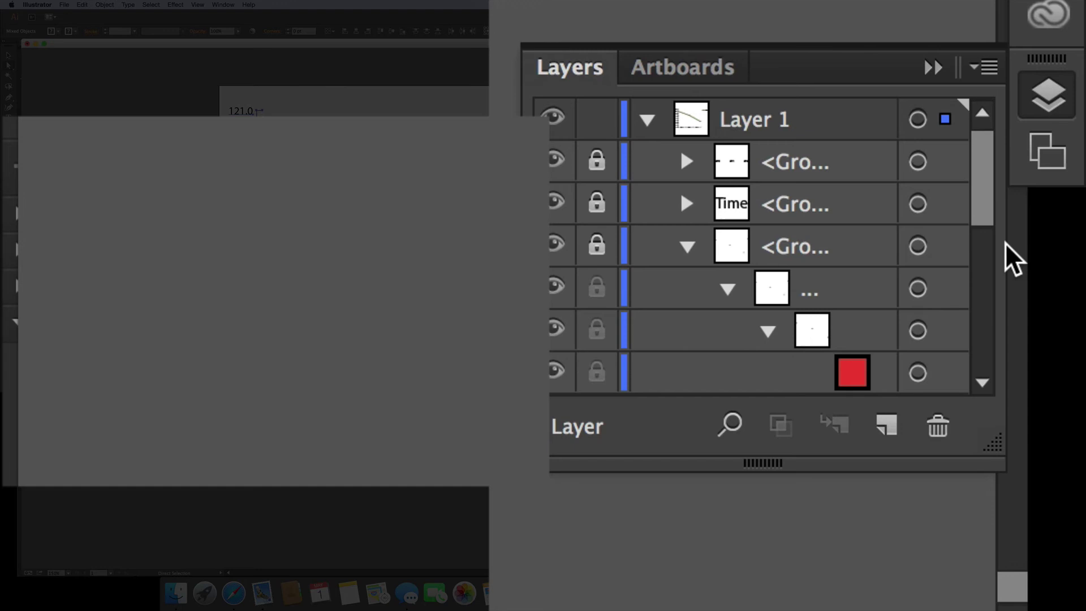
{"action": "mouse_move", "coordinate": [987, 243]}
{"action": "left_mouse_down"}
{"action": "mouse_move", "coordinate": [985, 226]}
{"action": "mouse_move", "coordinate": [985, 265]}
{"action": "mouse_move", "coordinate": [982, 230]}
{"action": "mouse_move", "coordinate": [992, 247]}
{"action": "left_mouse_up"}
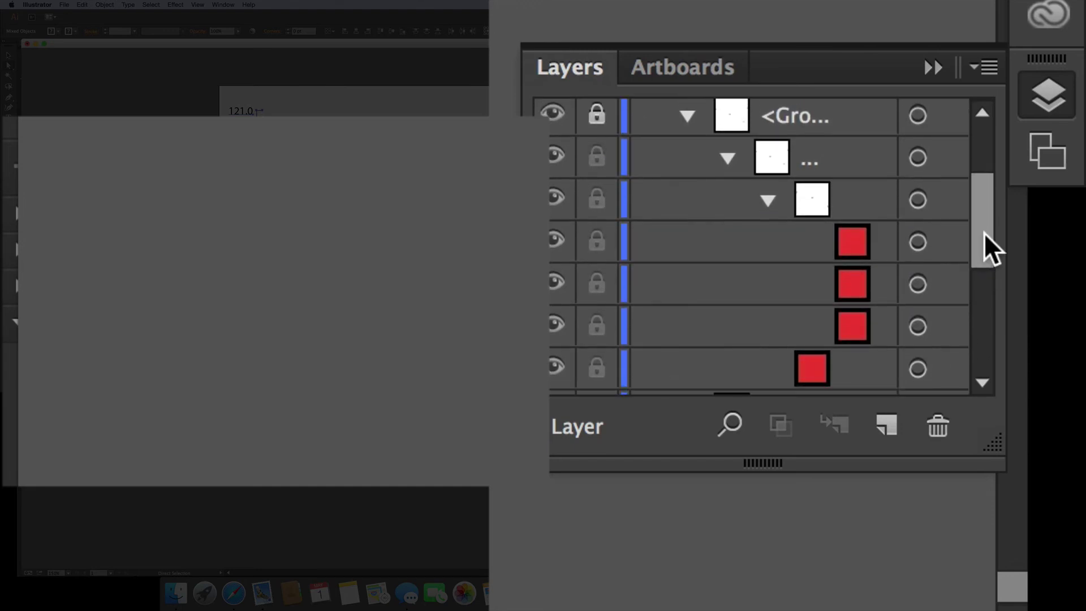
{"action": "left_click_drag", "start_coordinate": [592, 246], "coordinate": [589, 347]}
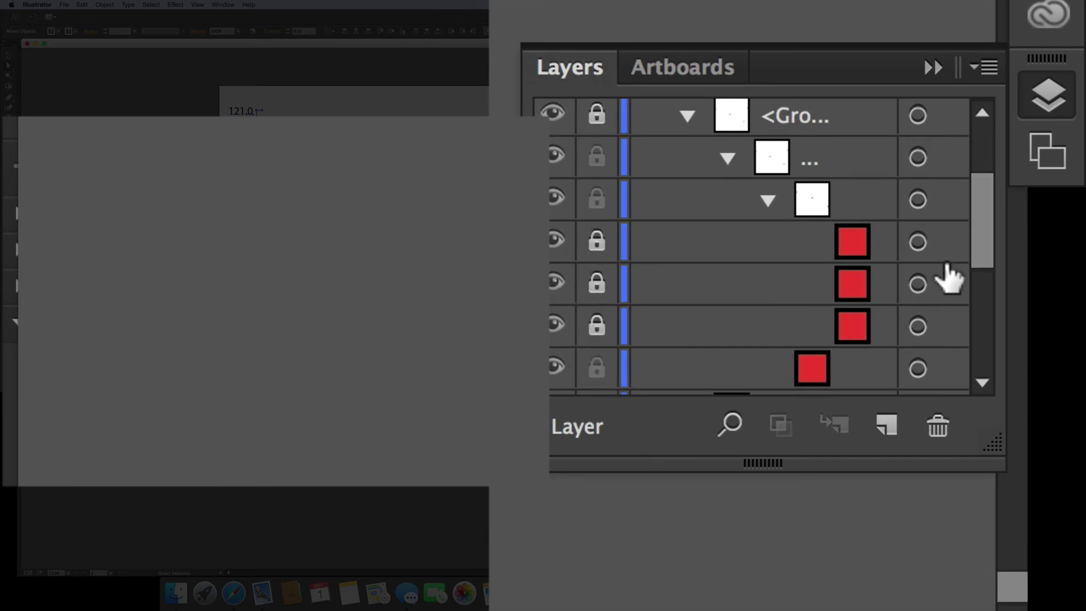
Step: Lock the remaining chart paths and the collapsed groups below the line
{"action": "left_click_drag", "start_coordinate": [979, 244], "coordinate": [968, 315]}
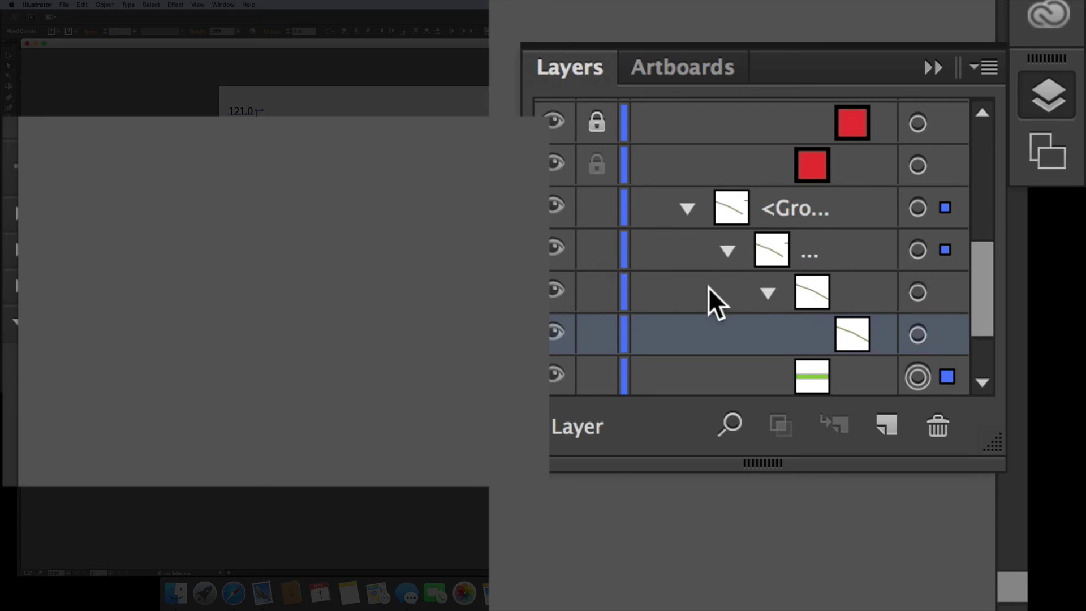
{"action": "left_click", "coordinate": [590, 340]}
{"action": "left_click", "coordinate": [583, 291]}
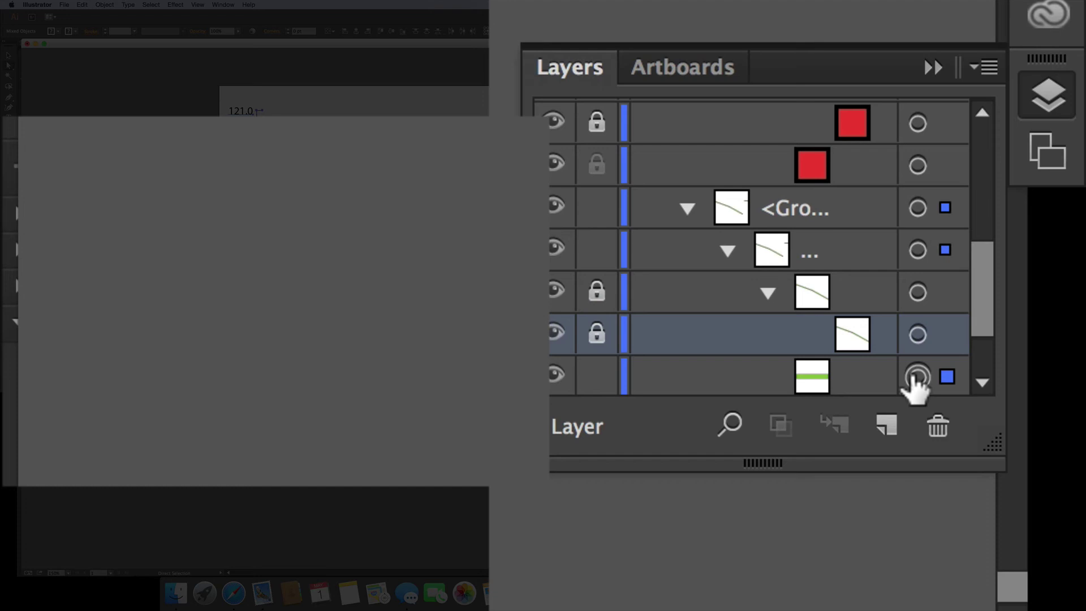
{"action": "left_click_drag", "start_coordinate": [975, 345], "coordinate": [982, 376]}
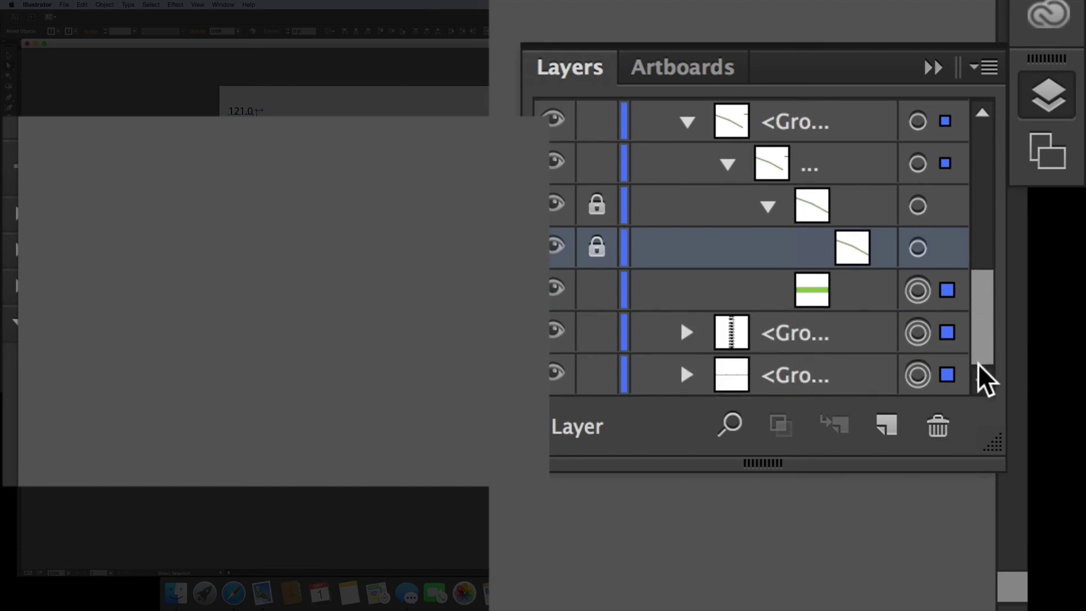
{"action": "left_click", "coordinate": [595, 334]}
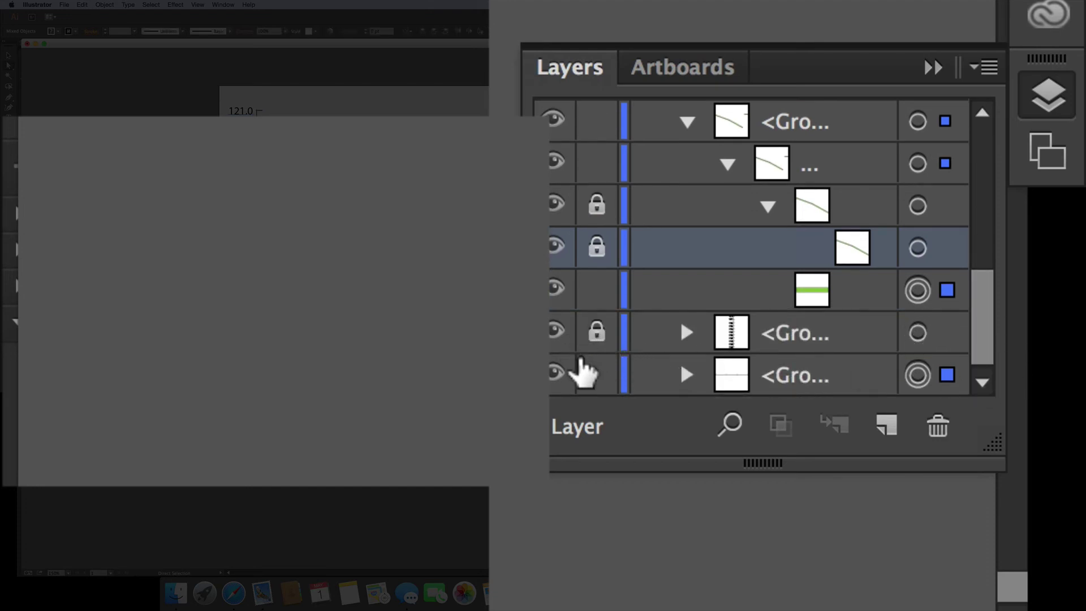
{"action": "left_click", "coordinate": [583, 368]}
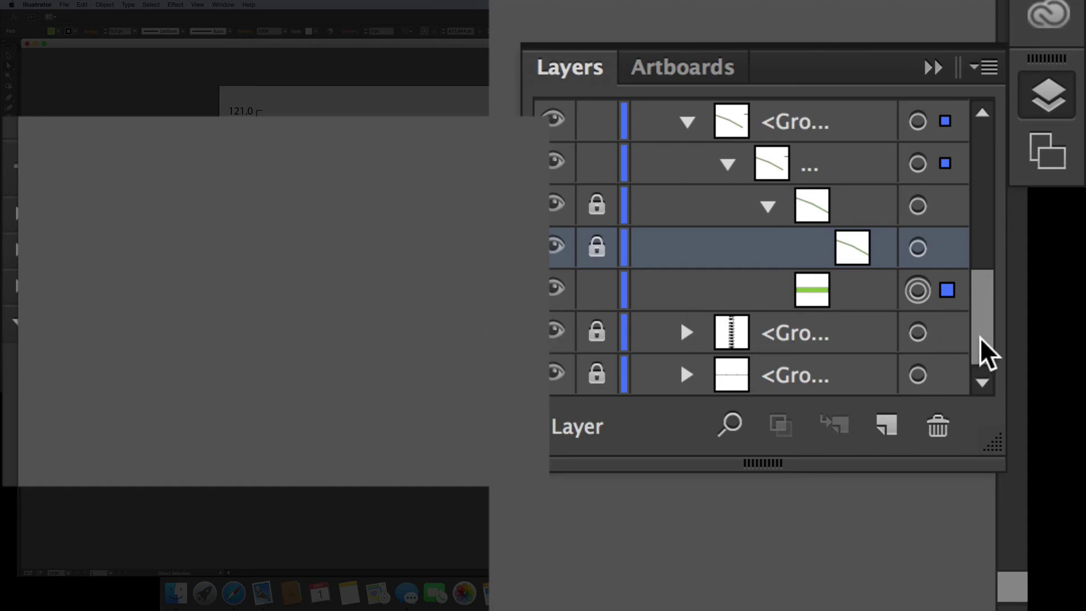
Step: Lock the bottom group row and unlock the line path, all red marker rows and the line's group
{"action": "left_click_drag", "start_coordinate": [980, 337], "coordinate": [1003, 307]}
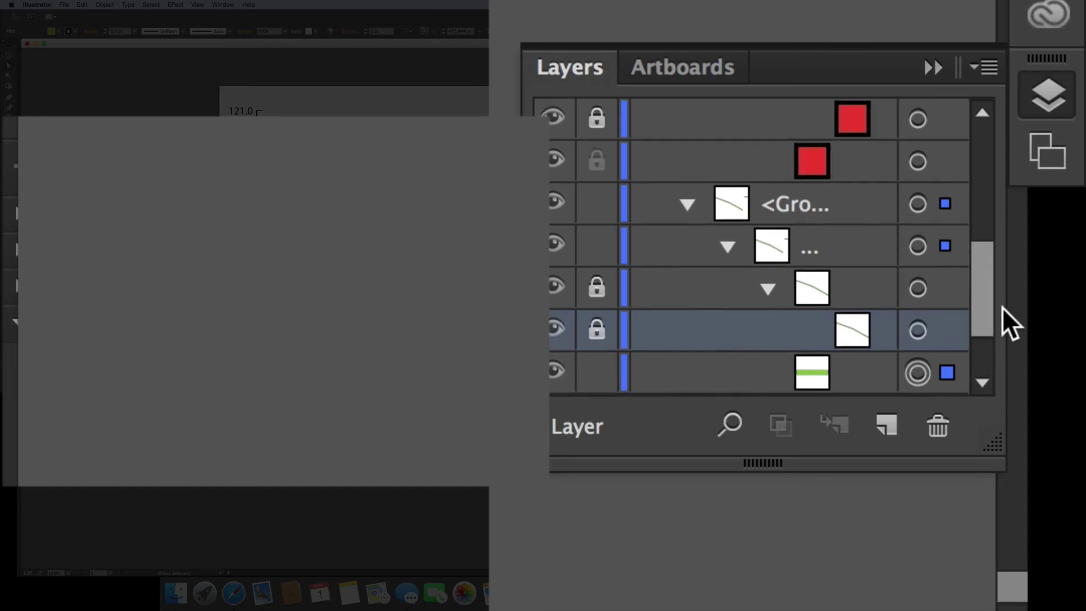
{"action": "left_click", "coordinate": [583, 374]}
{"action": "left_click", "coordinate": [589, 317]}
{"action": "left_click_drag", "start_coordinate": [984, 304], "coordinate": [986, 253]}
{"action": "left_click", "coordinate": [597, 282]}
{"action": "left_click_drag", "start_coordinate": [595, 240], "coordinate": [596, 200]}
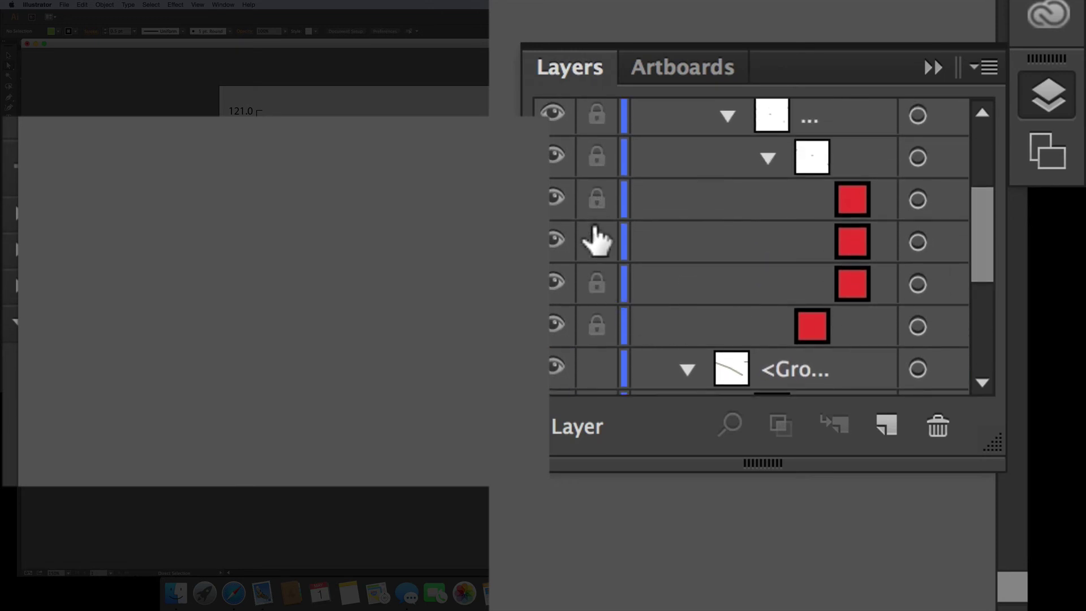
{"action": "left_click", "coordinate": [597, 326]}
{"action": "left_click_drag", "start_coordinate": [989, 243], "coordinate": [992, 114]}
{"action": "left_click", "coordinate": [596, 161]}
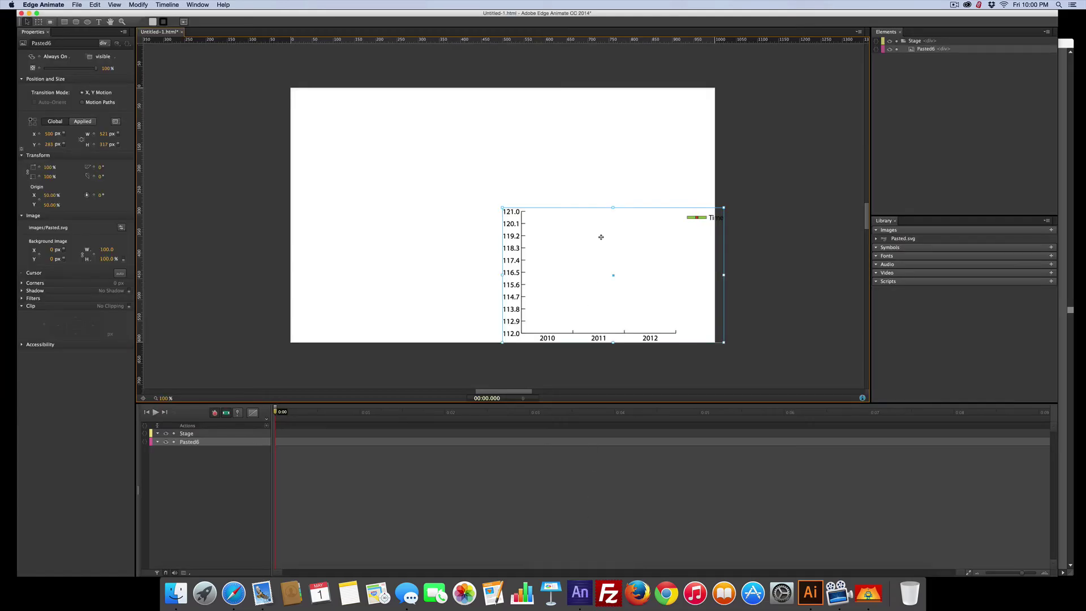
Step: Paste the green line as Pasted2.svg and align it over the chart's plot area
{"action": "key", "text": "super+v"}
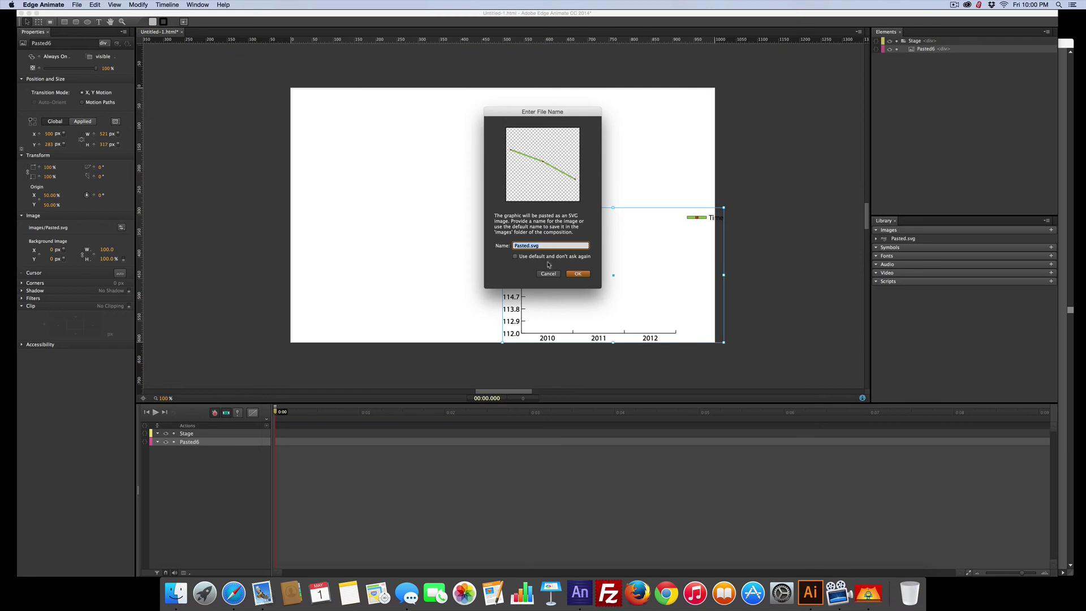
{"action": "left_click", "coordinate": [583, 274]}
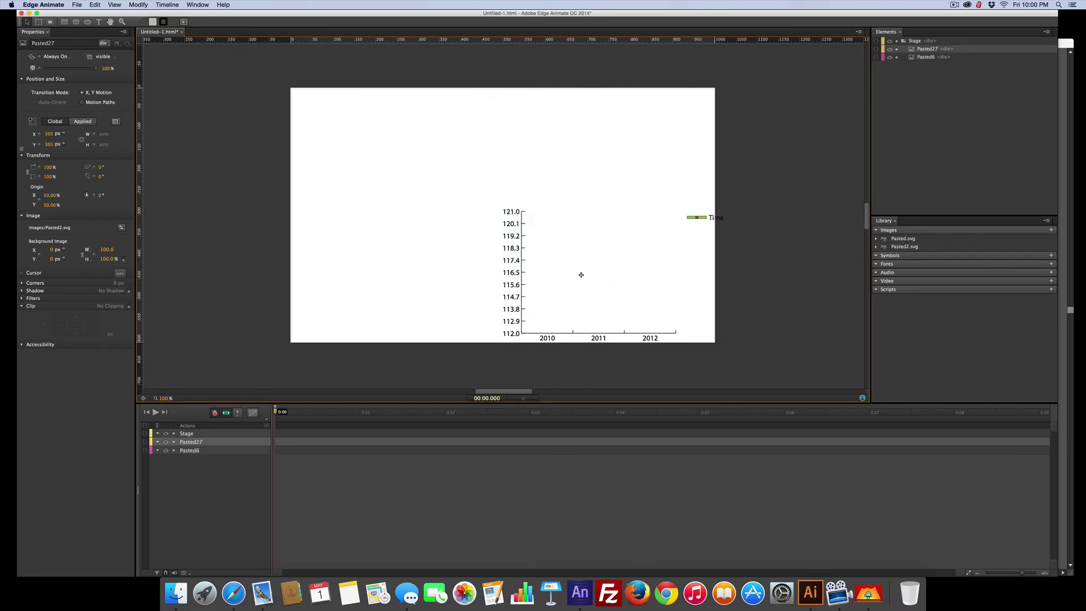
{"action": "left_click_drag", "start_coordinate": [598, 254], "coordinate": [617, 262]}
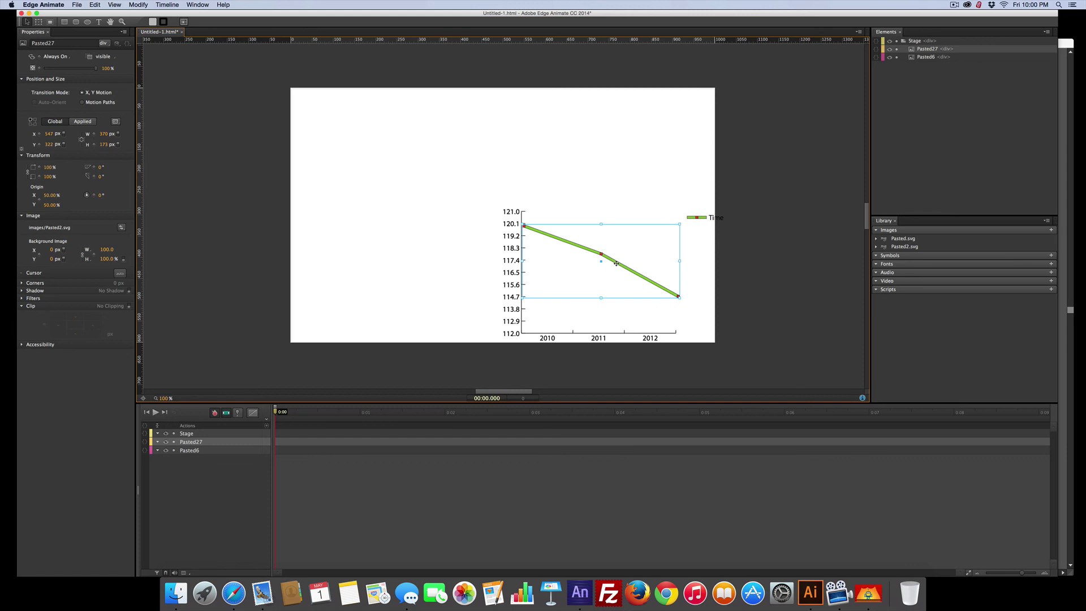
Step: Select both chart images and move them together up and left on the stage
{"action": "left_click", "coordinate": [750, 308]}
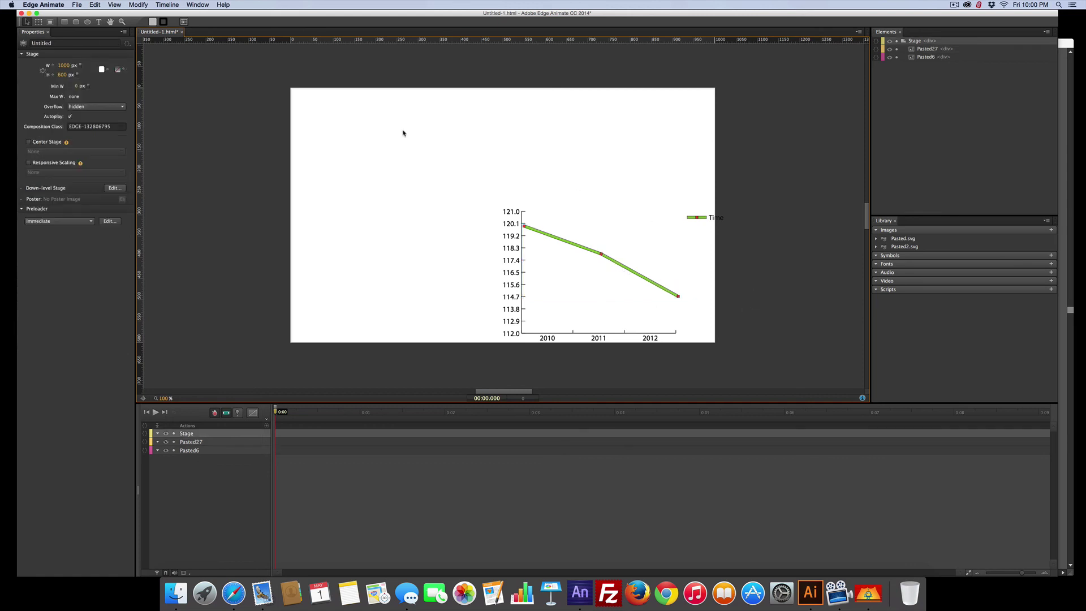
{"action": "left_click_drag", "start_coordinate": [420, 139], "coordinate": [786, 374]}
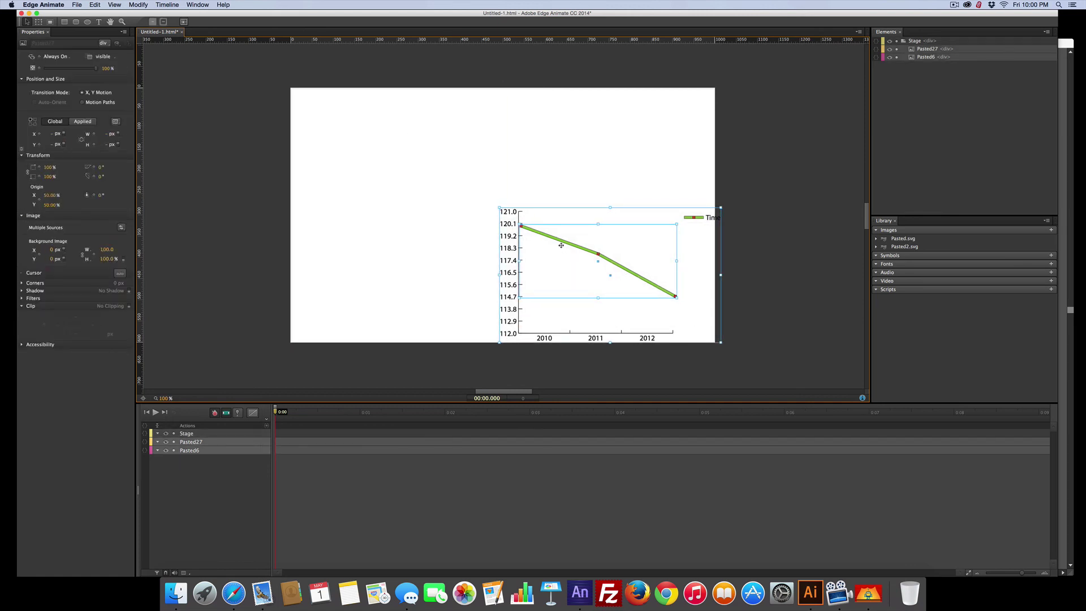
{"action": "left_click_drag", "start_coordinate": [640, 271], "coordinate": [544, 205]}
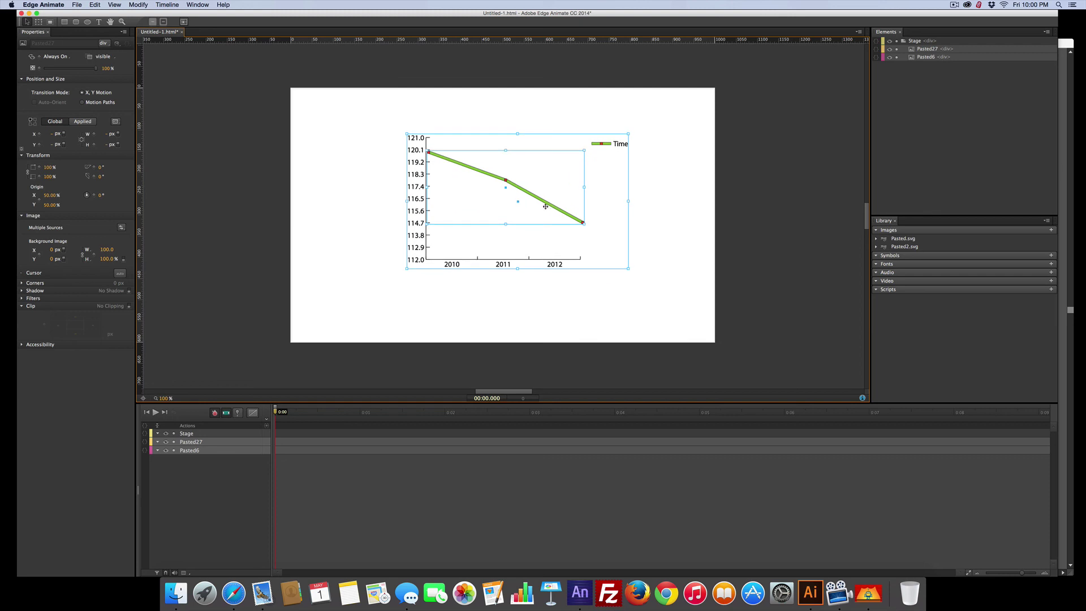
{"action": "left_click", "coordinate": [649, 225]}
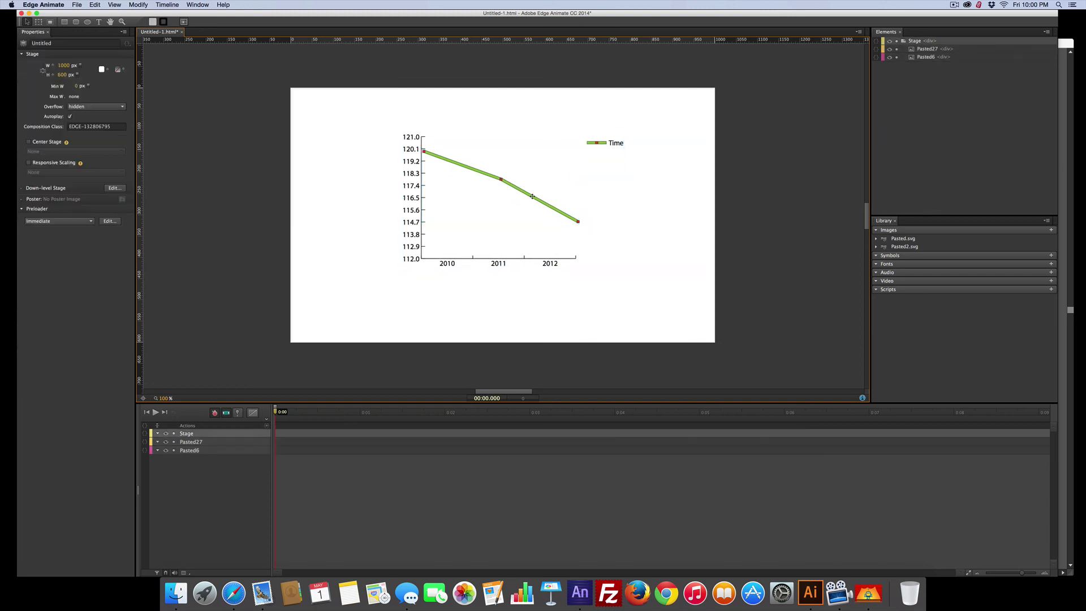
Step: Enable clipping on the green line and set its right clip edge to 0 at the start
{"action": "left_click", "coordinate": [532, 196]}
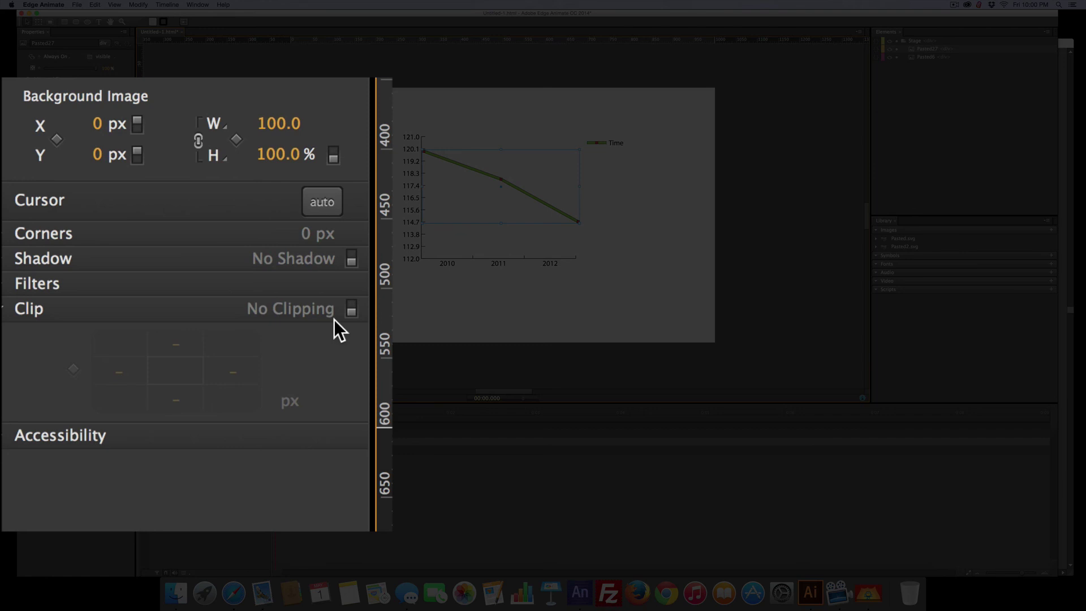
{"action": "left_click", "coordinate": [354, 312]}
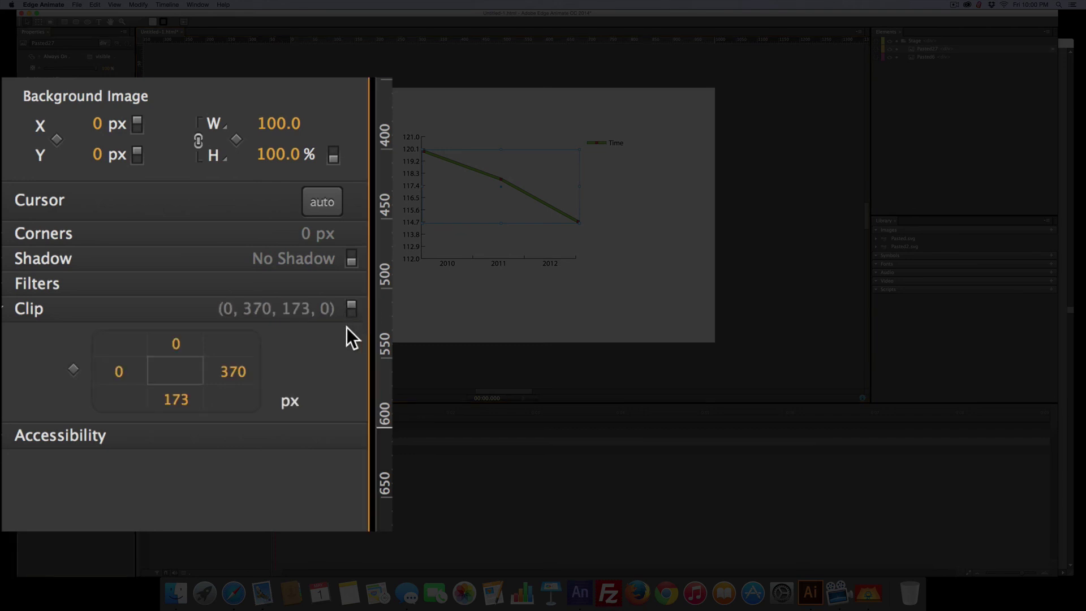
{"action": "left_click", "coordinate": [231, 372]}
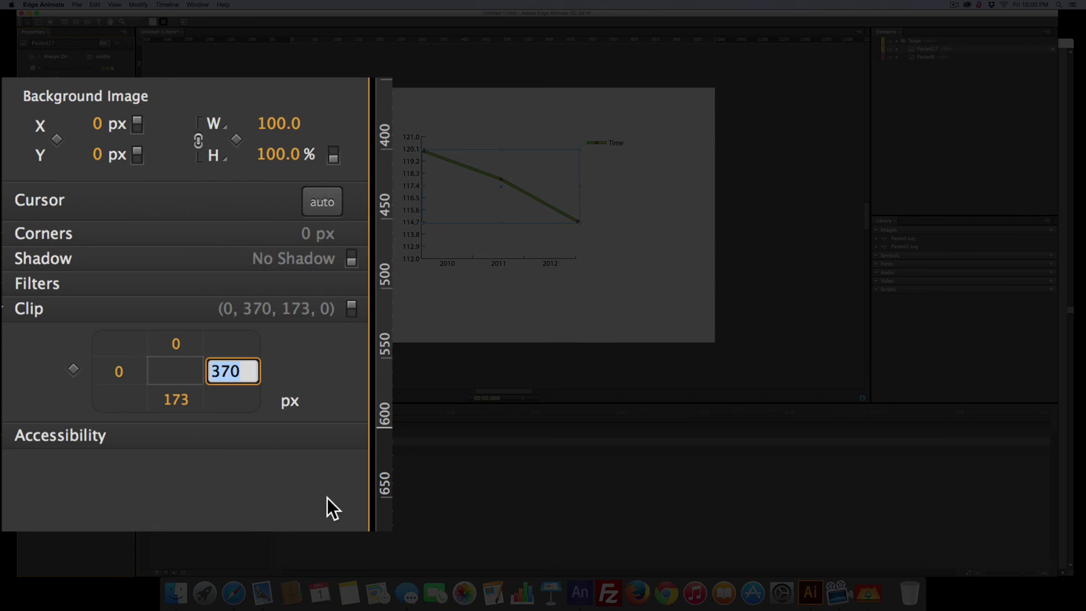
{"action": "type", "text": "0"}
{"action": "key", "text": "Return"}
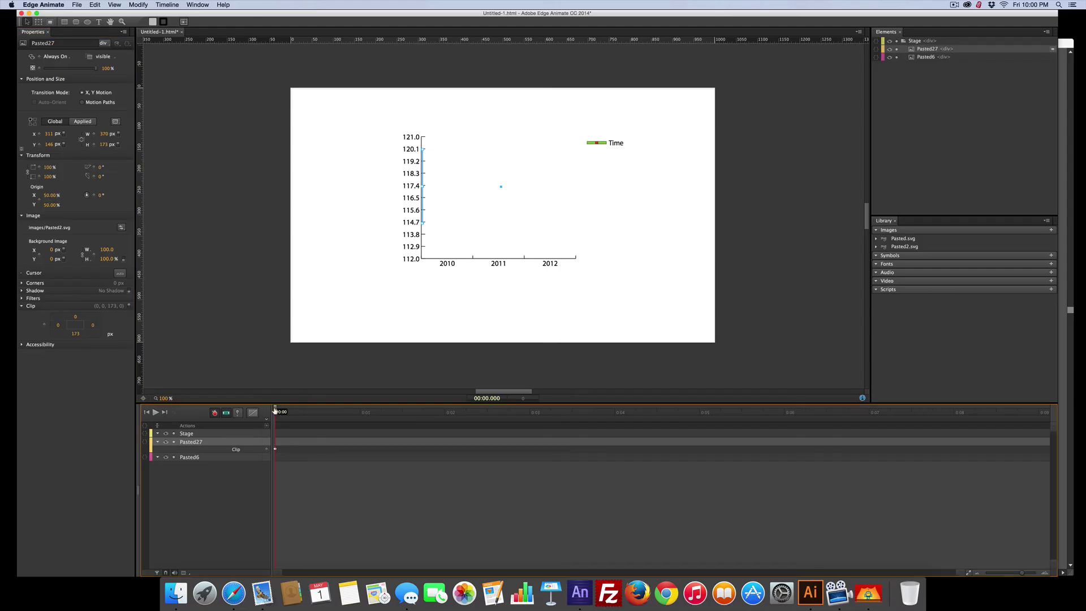
Step: At the two-second mark set the right clip to 370, then preview in the browser
{"action": "left_click_drag", "start_coordinate": [277, 412], "coordinate": [445, 411]}
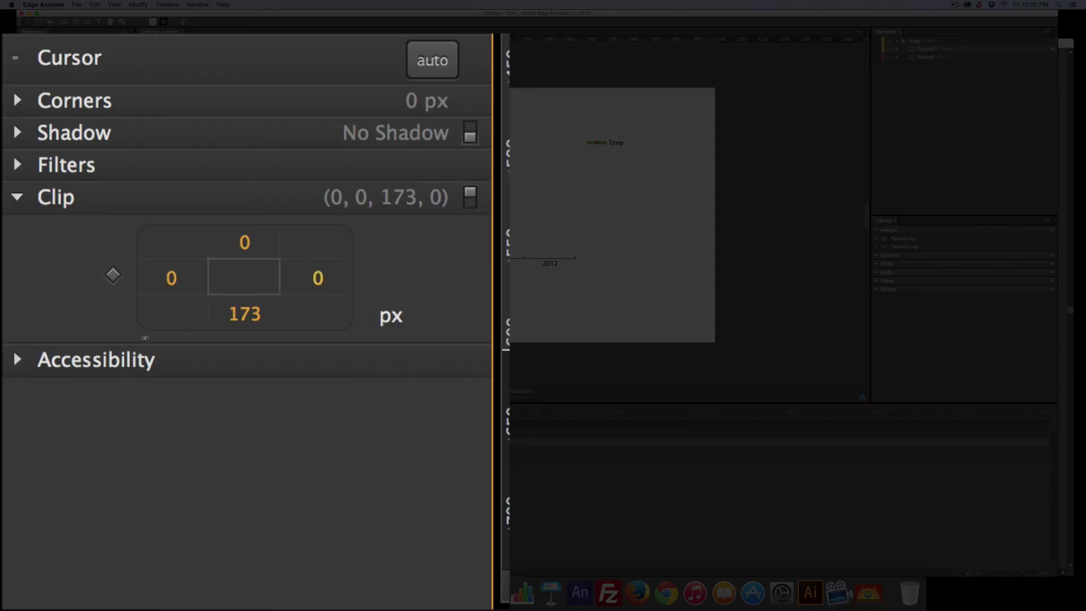
{"action": "left_click_drag", "start_coordinate": [92, 324], "coordinate": [81, 345]}
{"action": "left_click", "coordinate": [313, 276]}
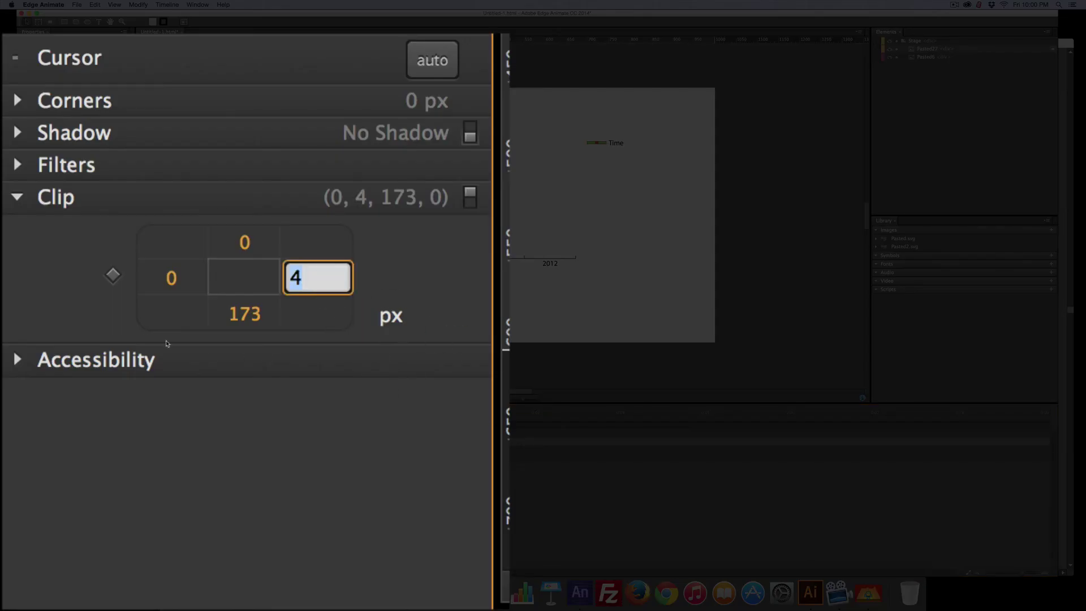
{"action": "type", "text": "370"}
{"action": "key", "text": "Return"}
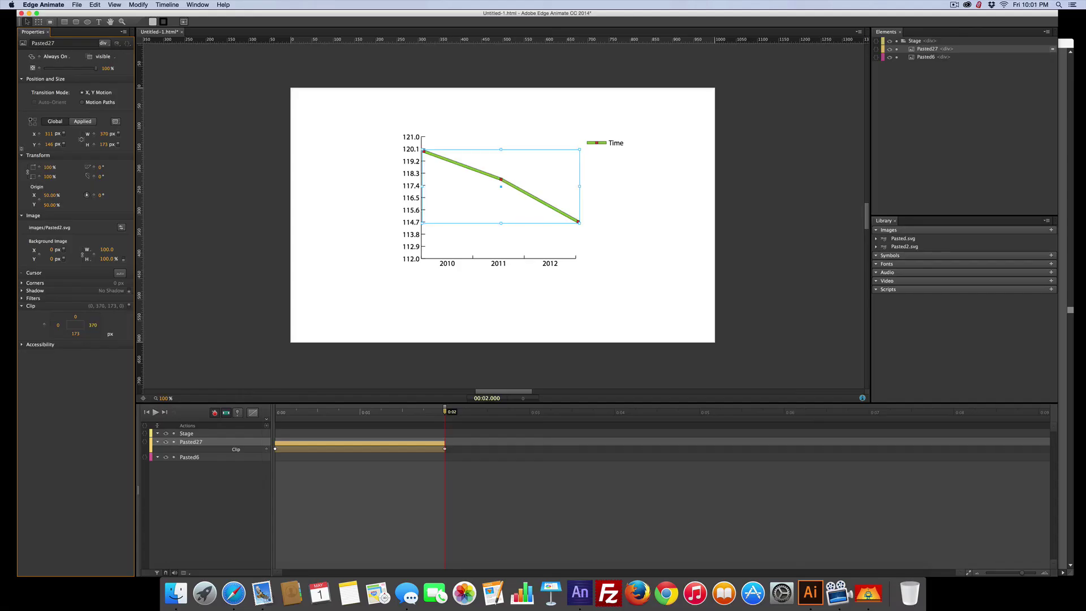
{"action": "key", "text": "super+Return"}
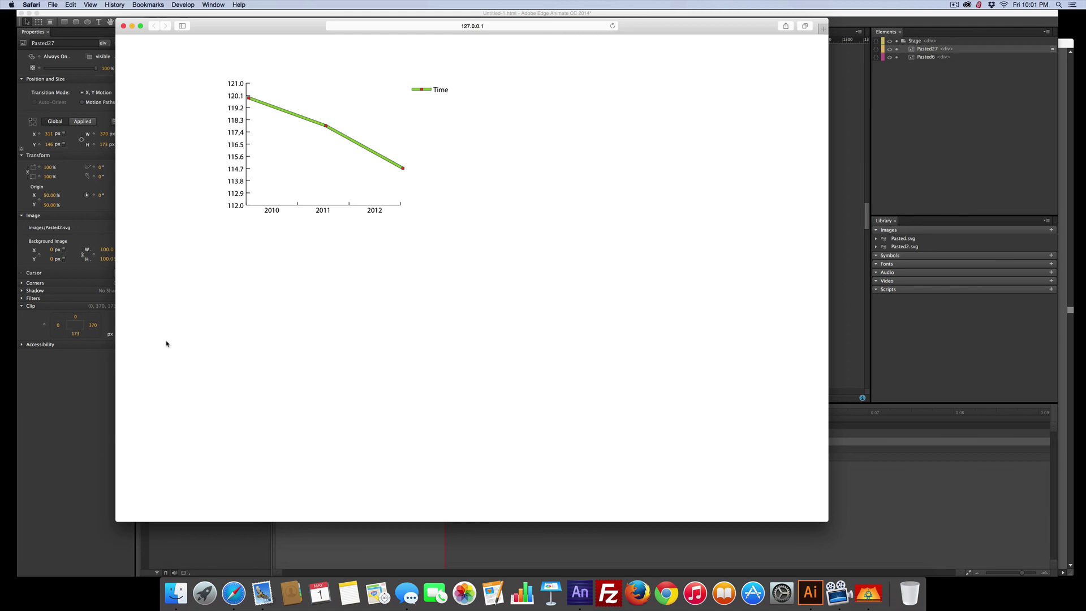
Step: Close the Safari preview window with Cmd+W
{"action": "key", "text": "super+w"}
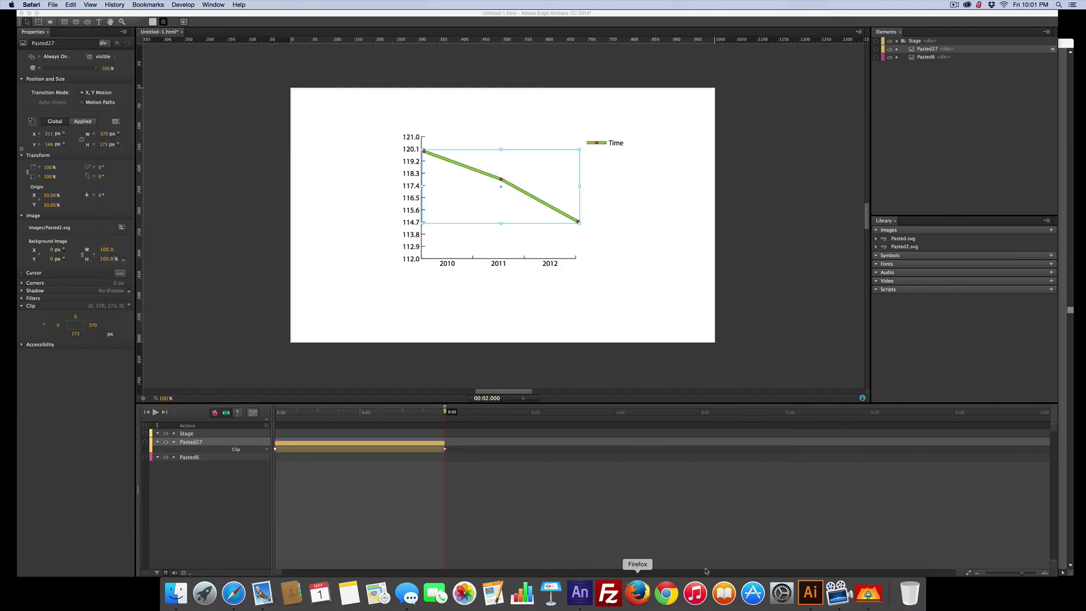
Step: Switch back to Illustrator via its Dock icon
{"action": "left_click", "coordinate": [803, 595]}
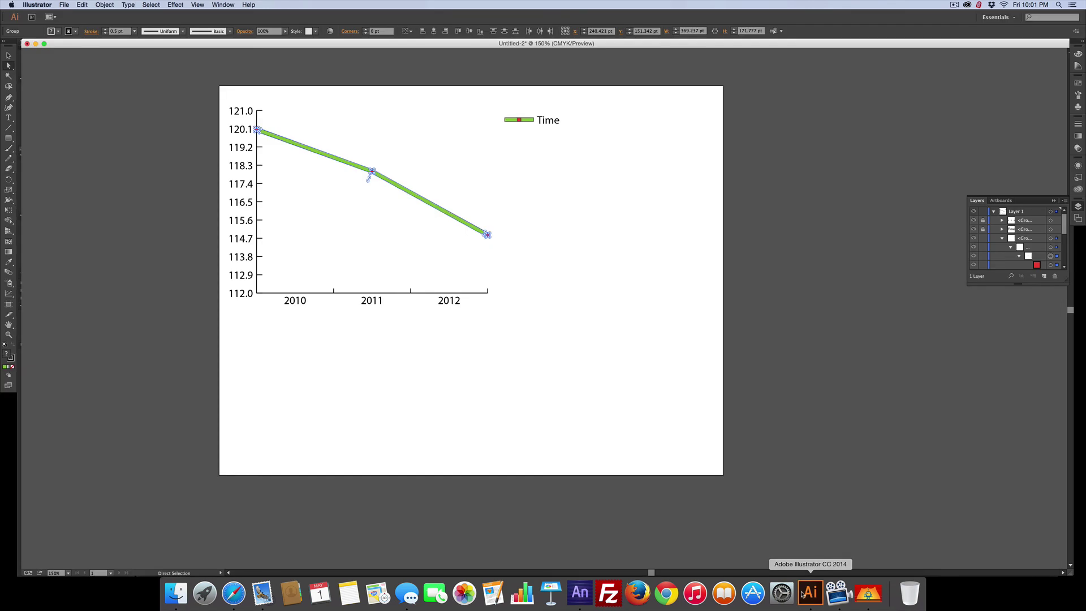